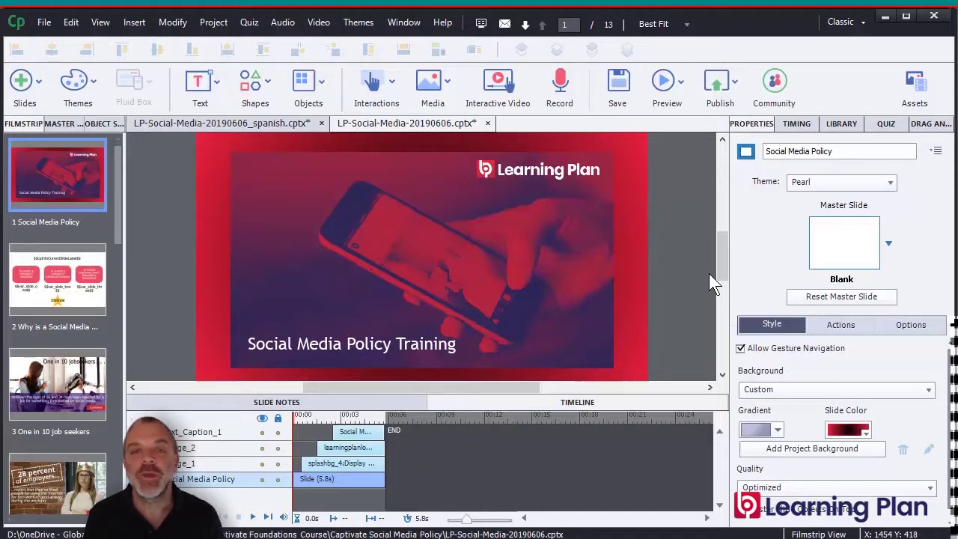
# Step: Bring the LP-Social-Media-20190606_spanish.cptx project to the front, showing slide 1's Spanish title
pyautogui.hotkey('ctrl', 'Tab')
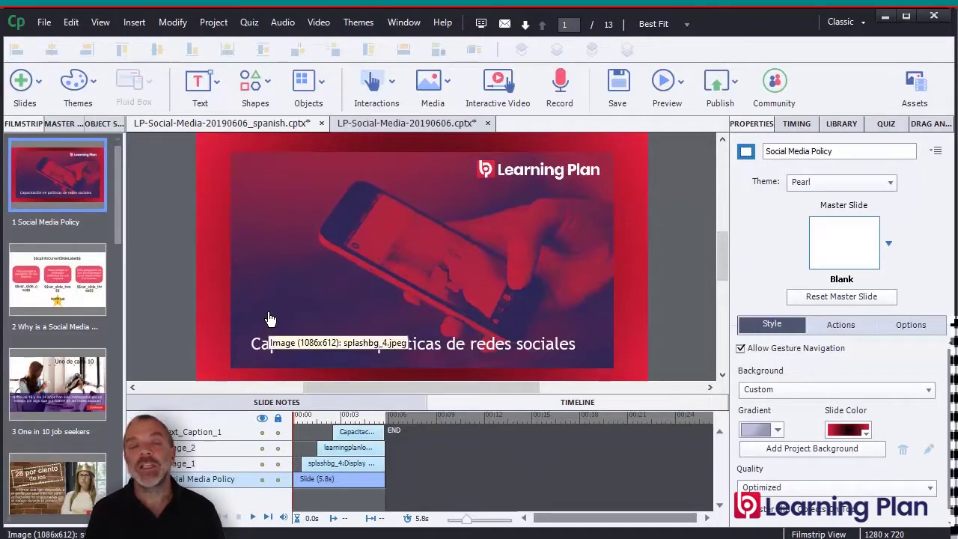
pyautogui.hotkey('alt', 'Tab')
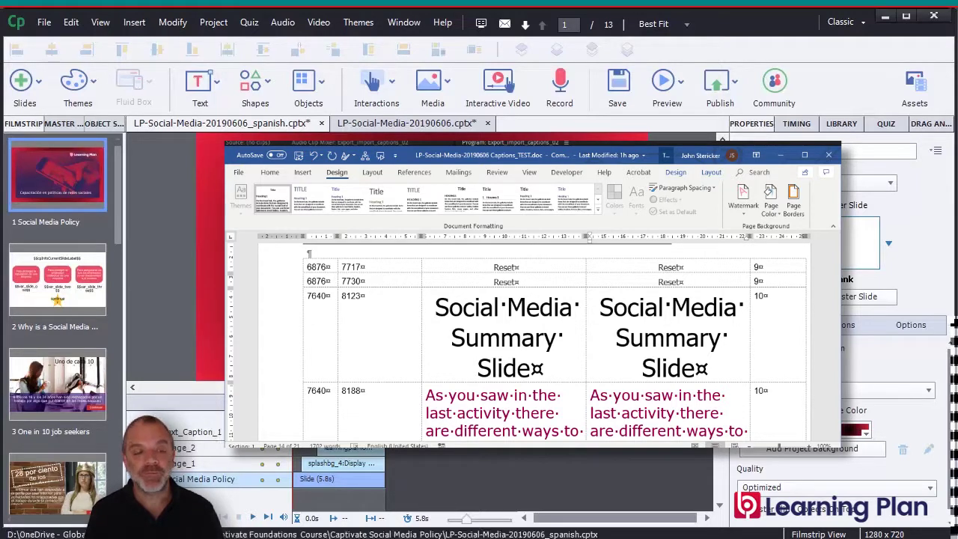
pyautogui.hotkey('alt', 'Tab')
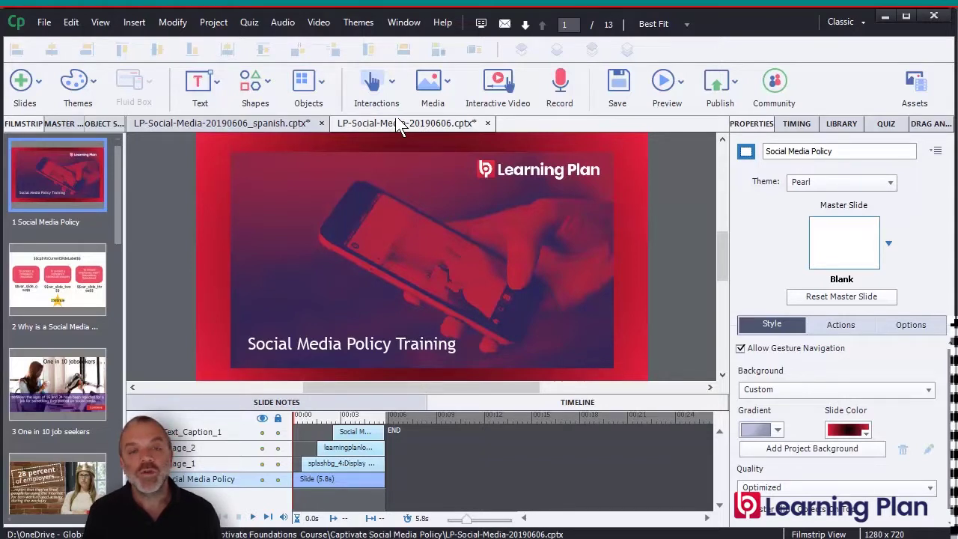
pyautogui.click(236, 124)
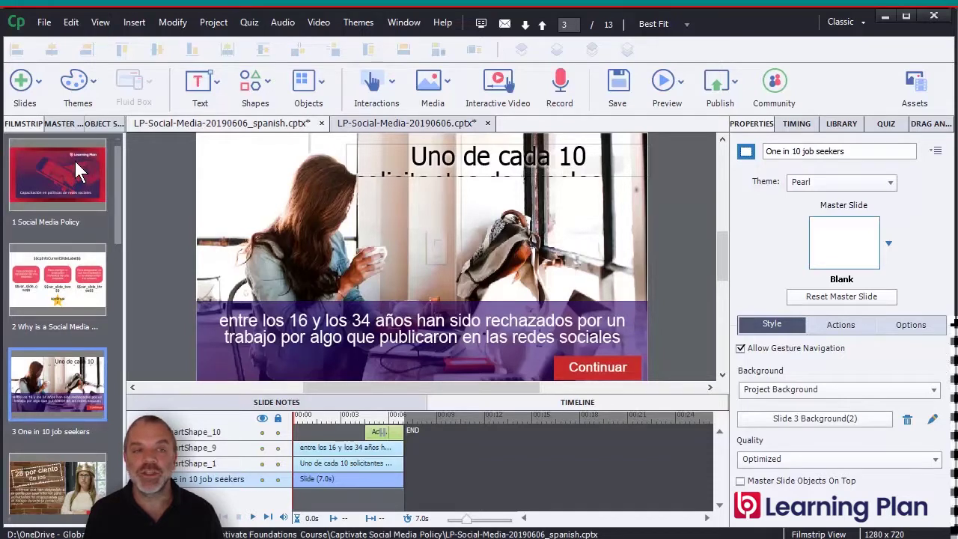
pyautogui.click(75, 163)
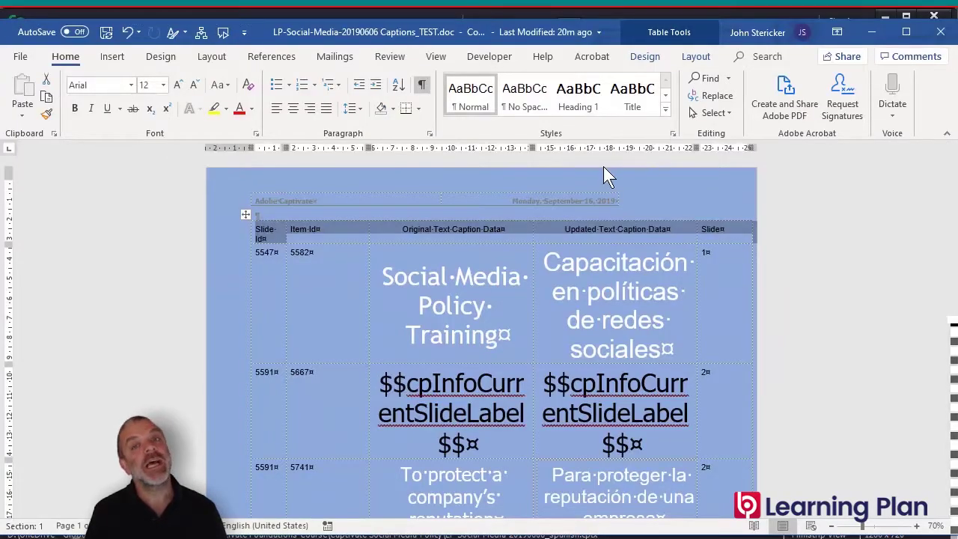
pyautogui.scroll(-2, 562, 267)
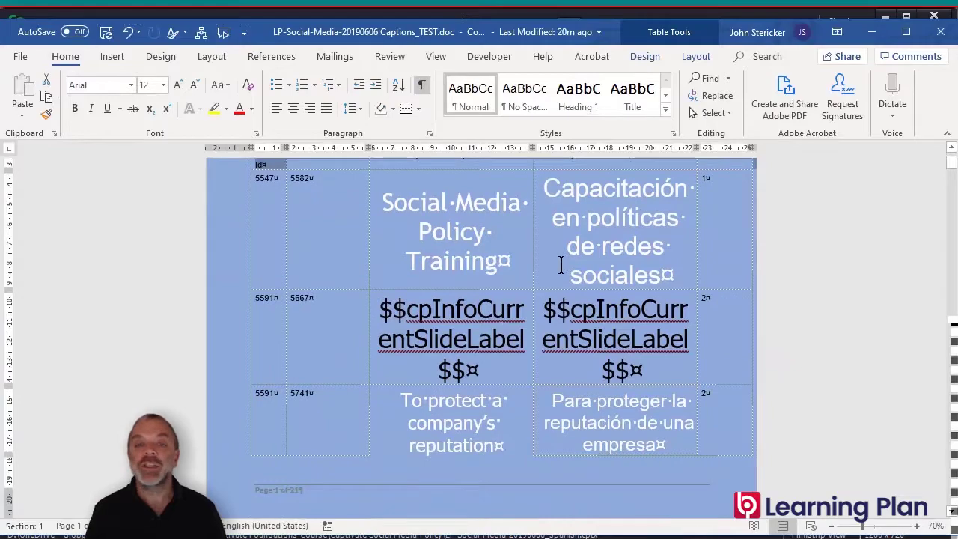
pyautogui.click(574, 217)
pyautogui.scroll(-3, 574, 217)
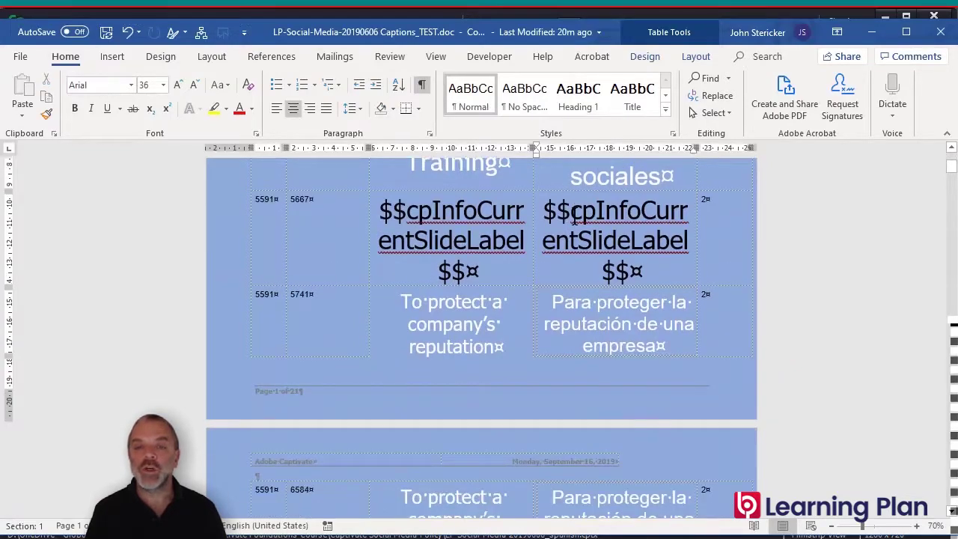
pyautogui.scroll(4, 574, 217)
pyautogui.scroll(1, 574, 217)
pyautogui.scroll(-5, 574, 217)
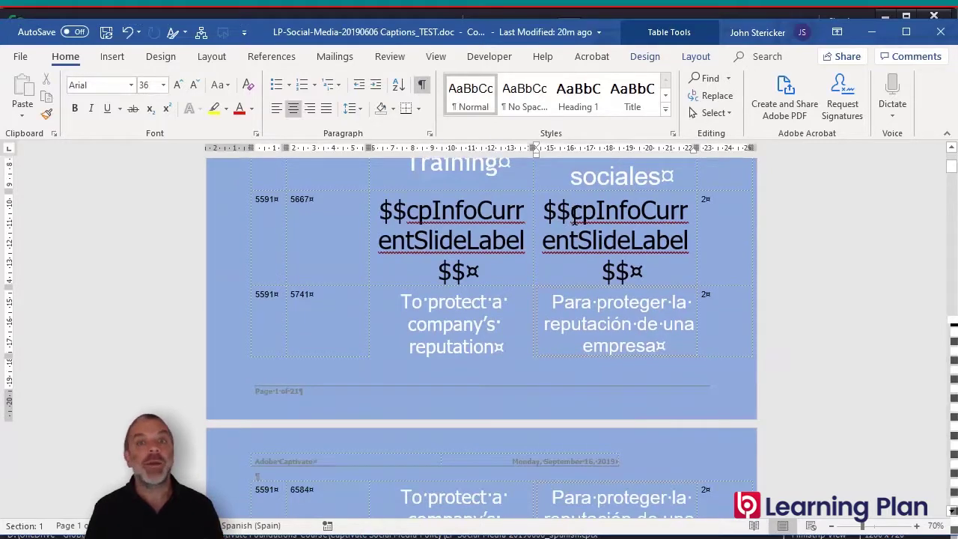
pyautogui.scroll(-5, 574, 217)
pyautogui.scroll(10, 576, 218)
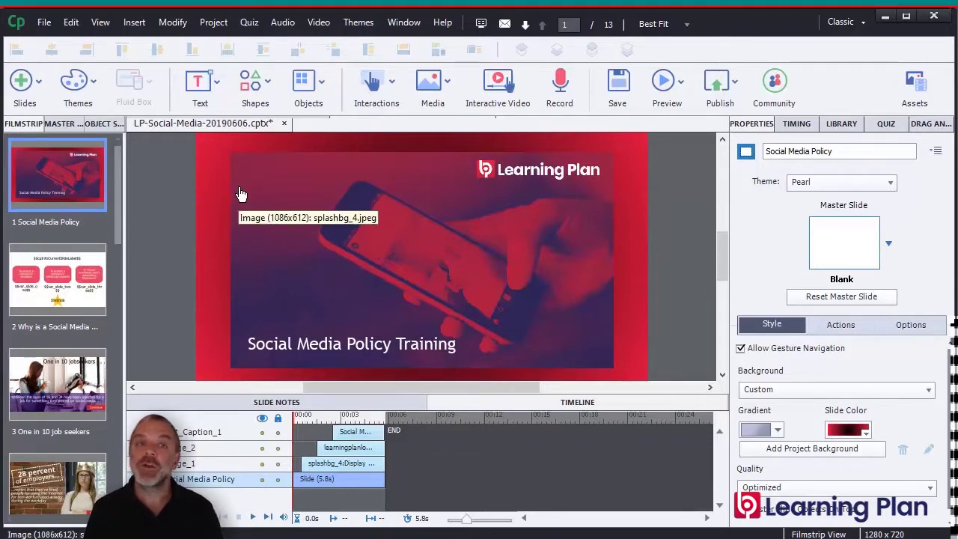
# Step: Export the project captions and closed captions to 'LP-Social-Media-20190606 Captions_SPANISH.doc'
pyautogui.click(39, 22)
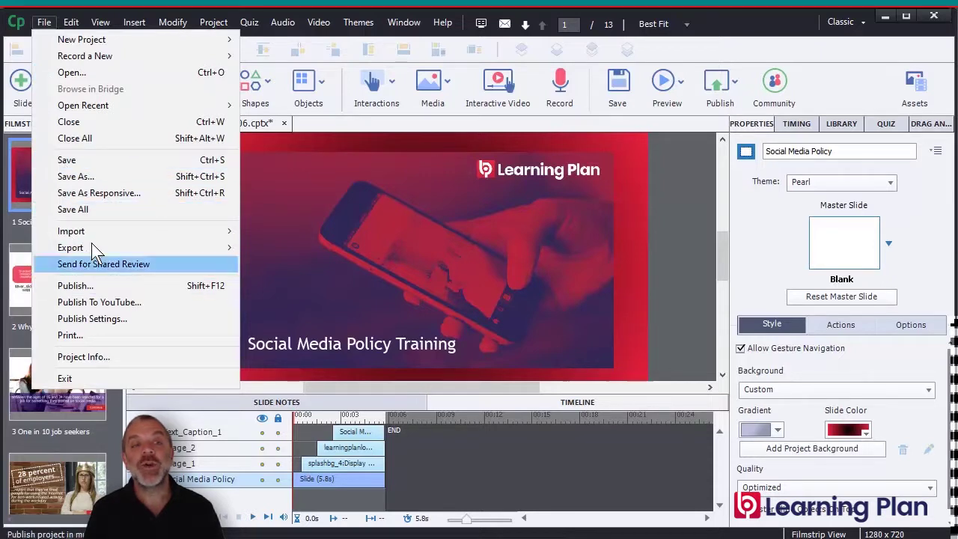
pyautogui.moveTo(95, 243)
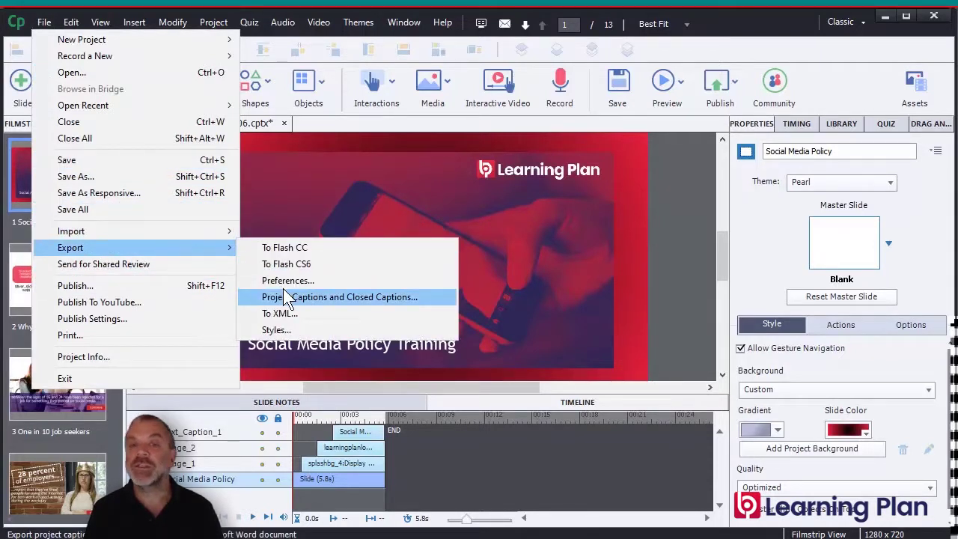
pyautogui.click(362, 294)
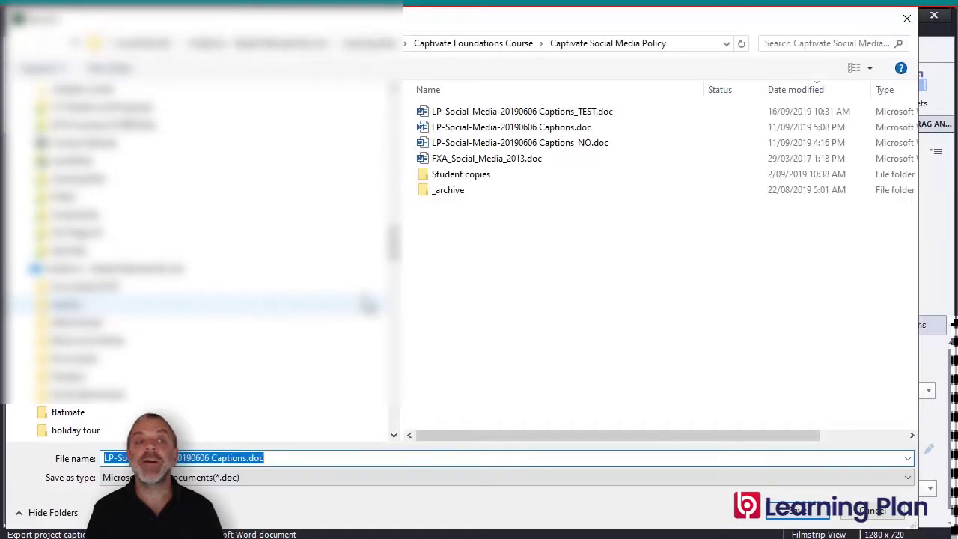
pyautogui.click(246, 457)
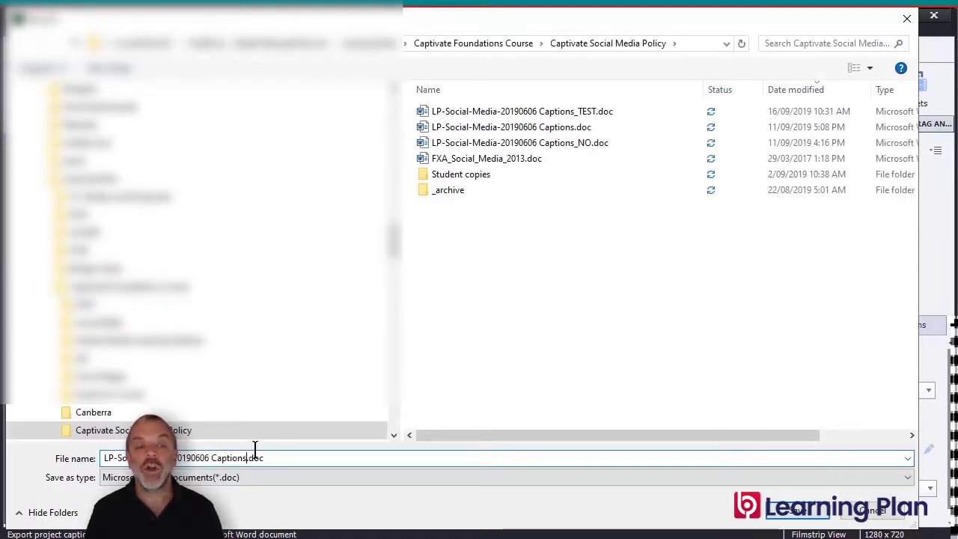
pyautogui.write('_SPANISH')
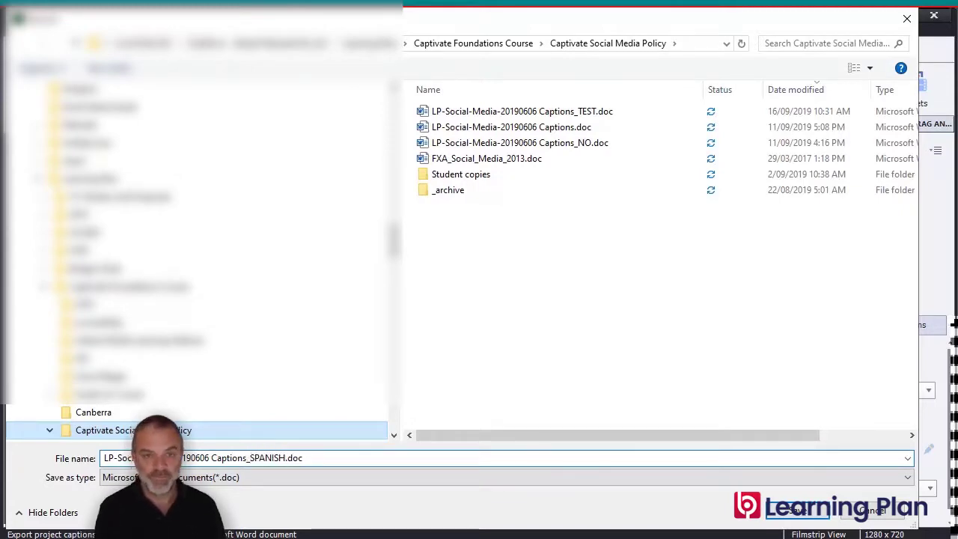
pyautogui.press('Return')
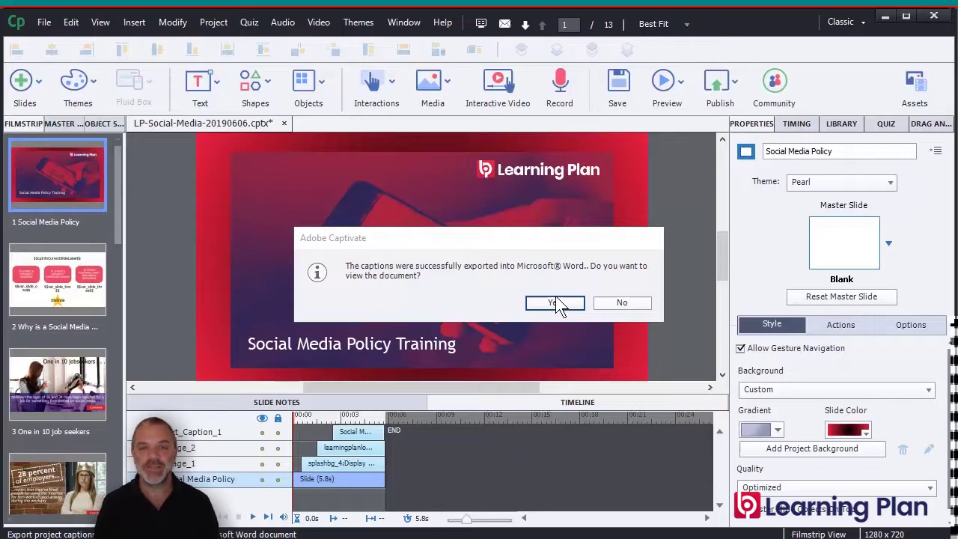
# Step: View Captions_SPANISH.doc in Word, highlighting the Slide Id and Updated Text Caption Data columns
pyautogui.click(555, 296)
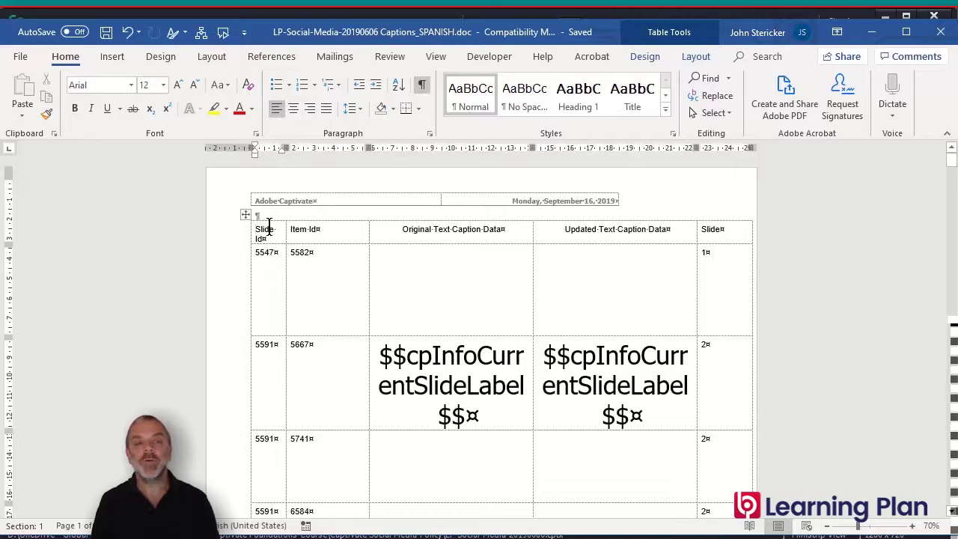
pyautogui.moveTo(270, 229); pyautogui.dragTo(280, 265)
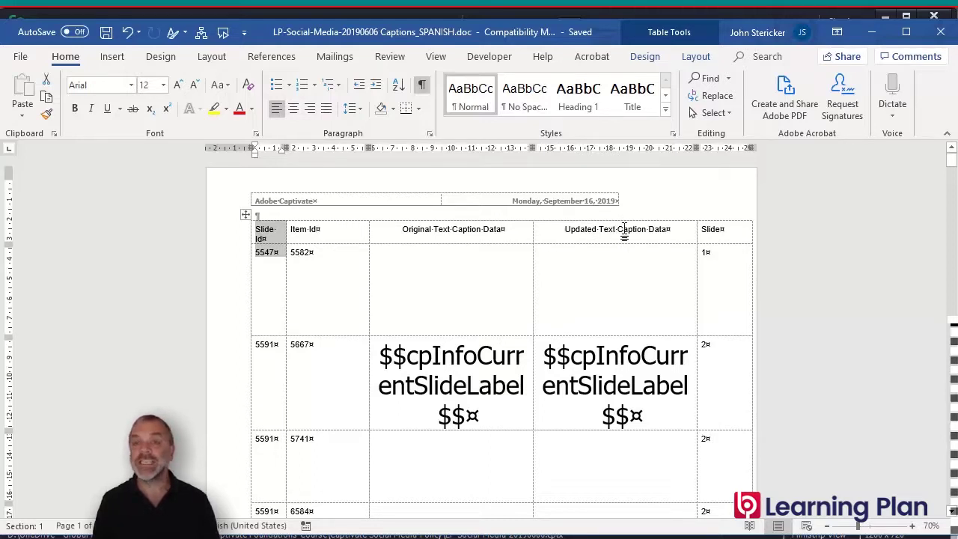
pyautogui.moveTo(584, 221); pyautogui.dragTo(641, 220)
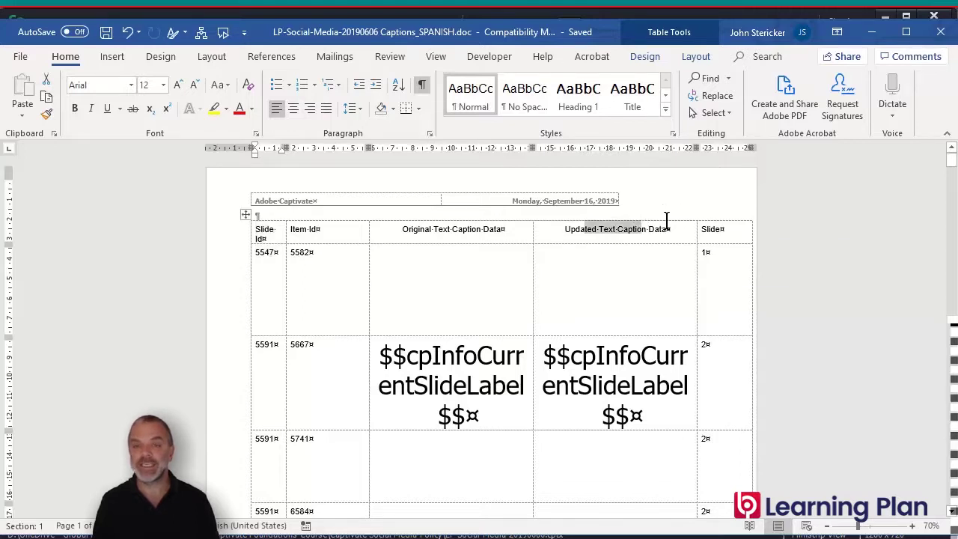
pyautogui.click(730, 222)
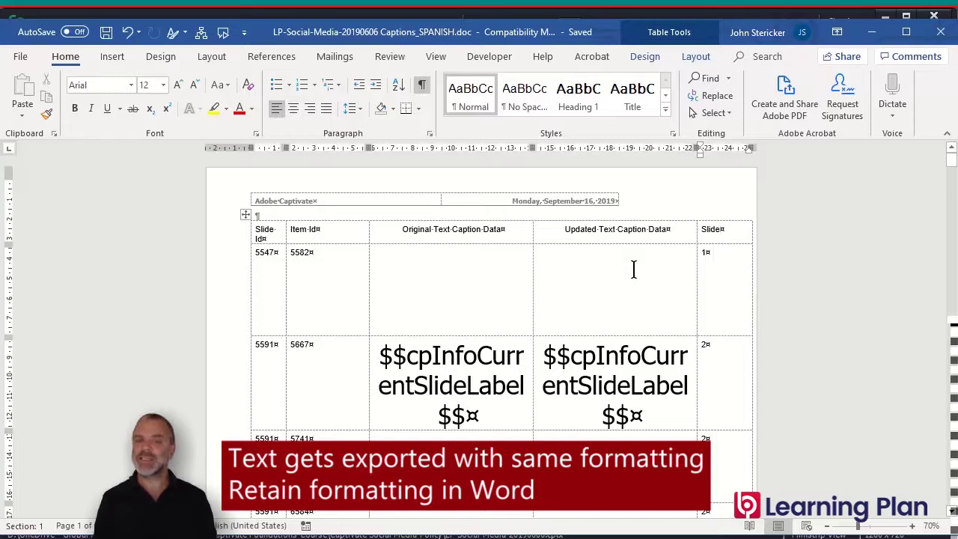
# Step: Set the Word document's page colour to light blue from the Design options
pyautogui.click(170, 56)
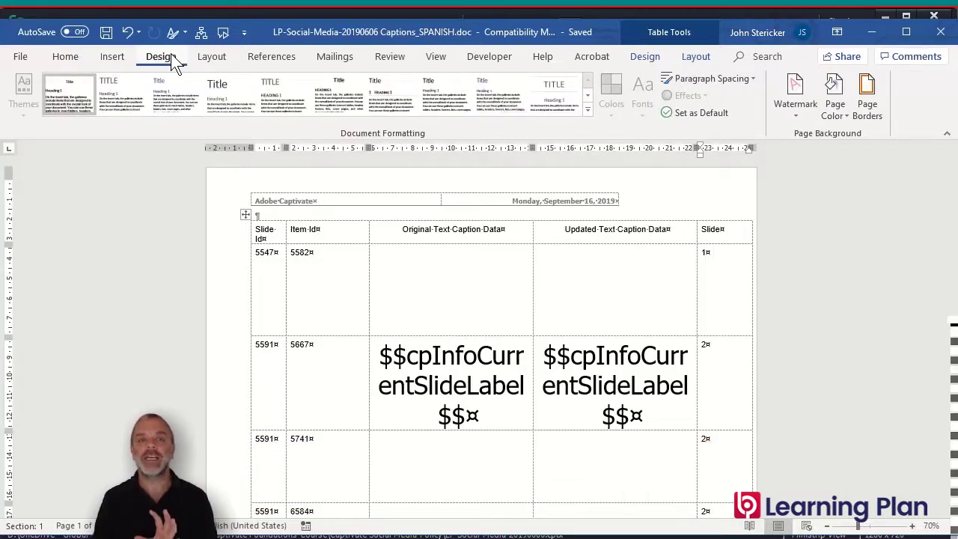
pyautogui.click(846, 96)
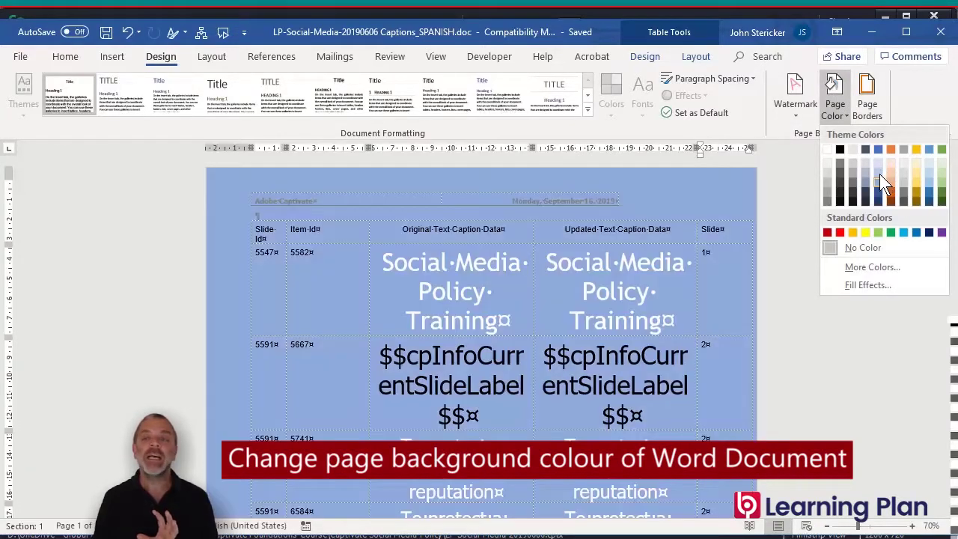
pyautogui.click(879, 173)
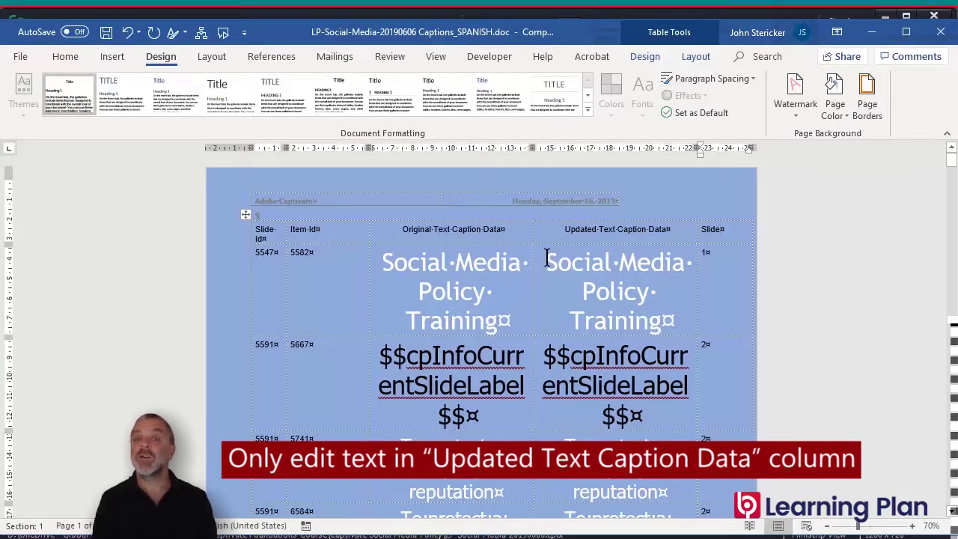
# Step: Translate the first updated caption to Spanish: 'Capacitación en políticas de redes sociales'
pyautogui.moveTo(547, 258); pyautogui.dragTo(662, 322)
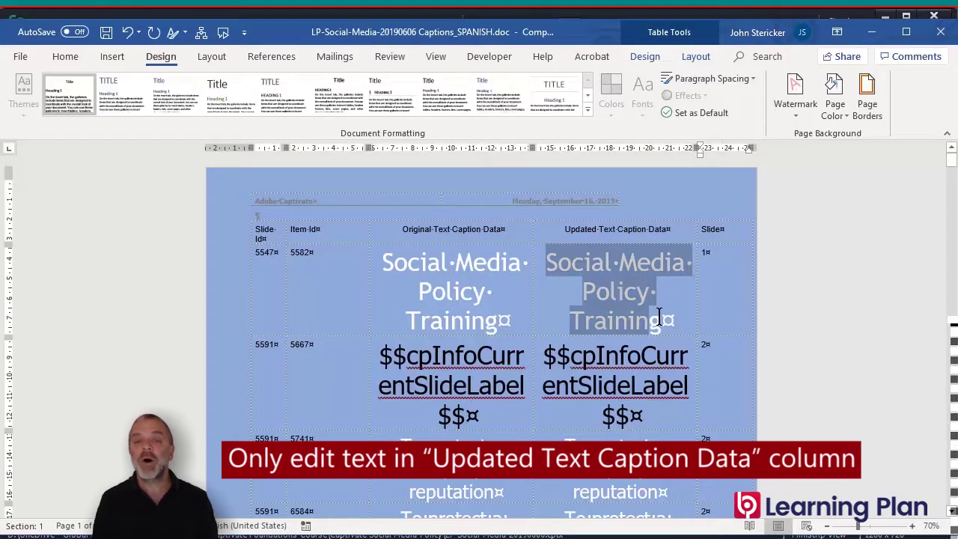
pyautogui.rightClick(611, 272)
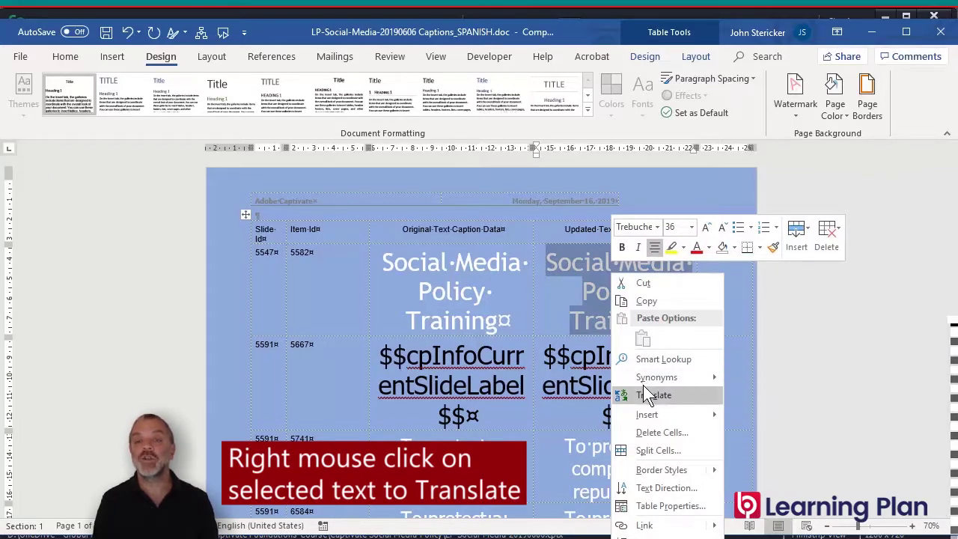
pyautogui.click(653, 396)
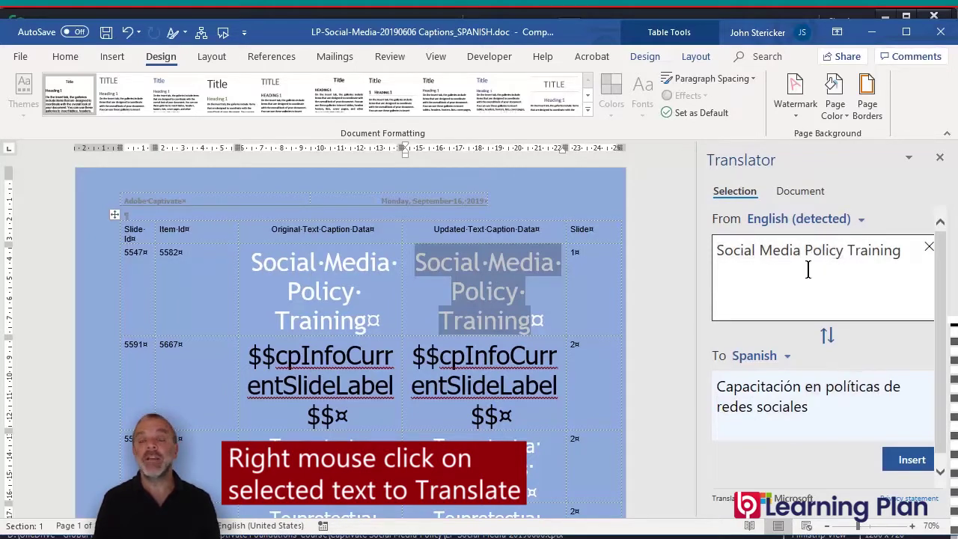
pyautogui.click(786, 355)
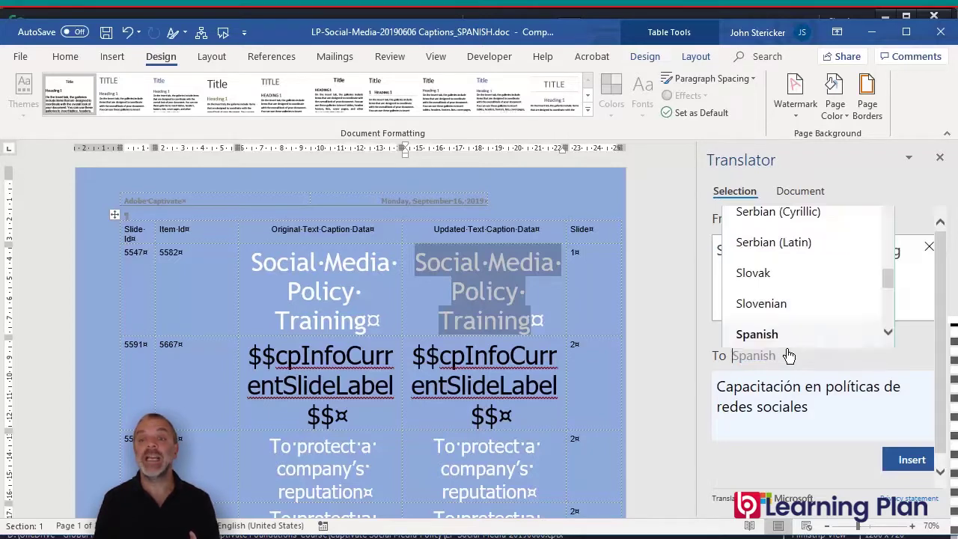
pyautogui.click(776, 334)
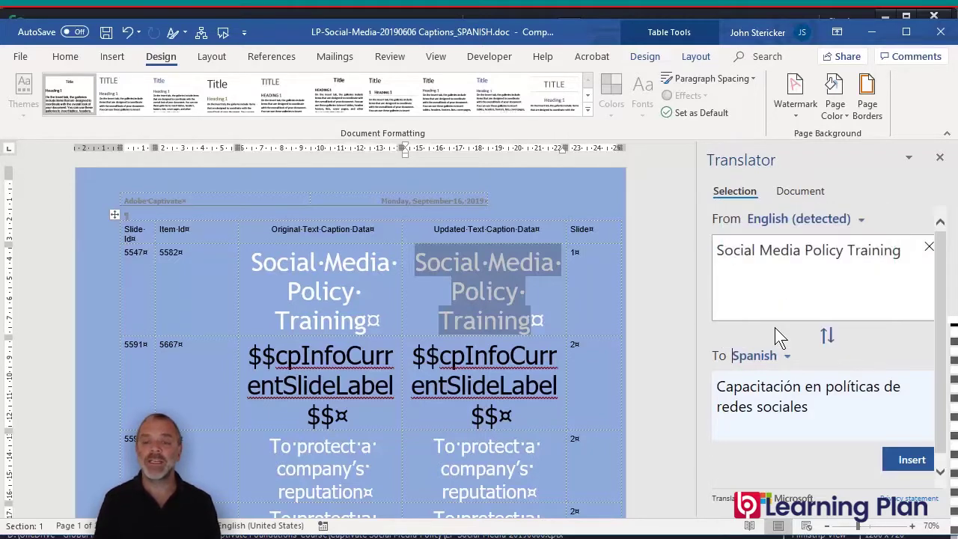
pyautogui.click(913, 460)
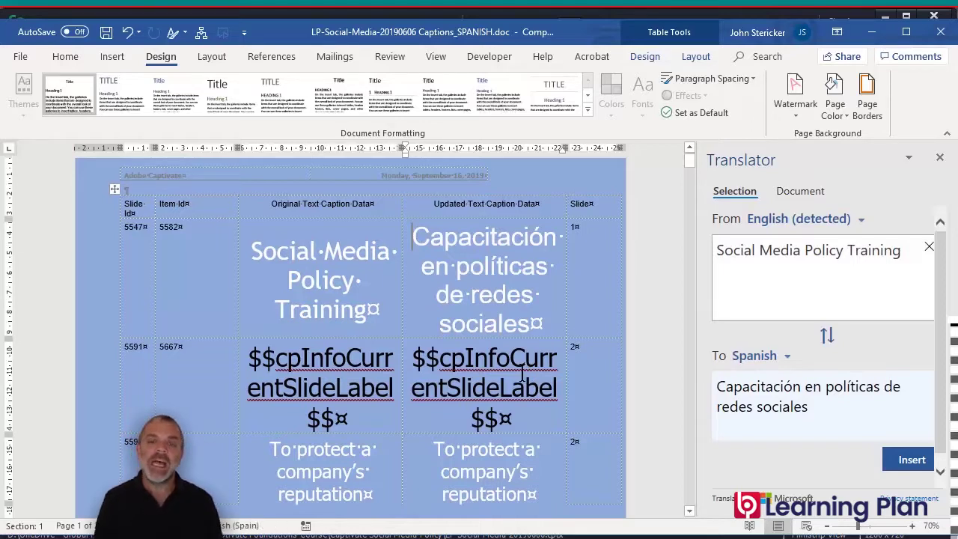
# Step: Leave the slide-label variable caption unchanged and translate item 5741 to 'Para proteger la reputación de una empresa'
pyautogui.scroll(-1, 474, 400)
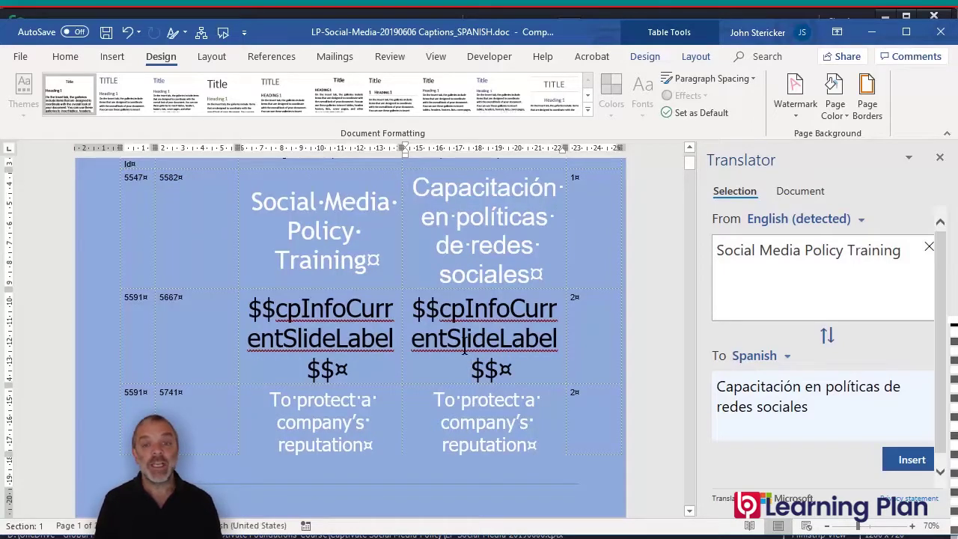
pyautogui.moveTo(416, 292); pyautogui.dragTo(512, 366)
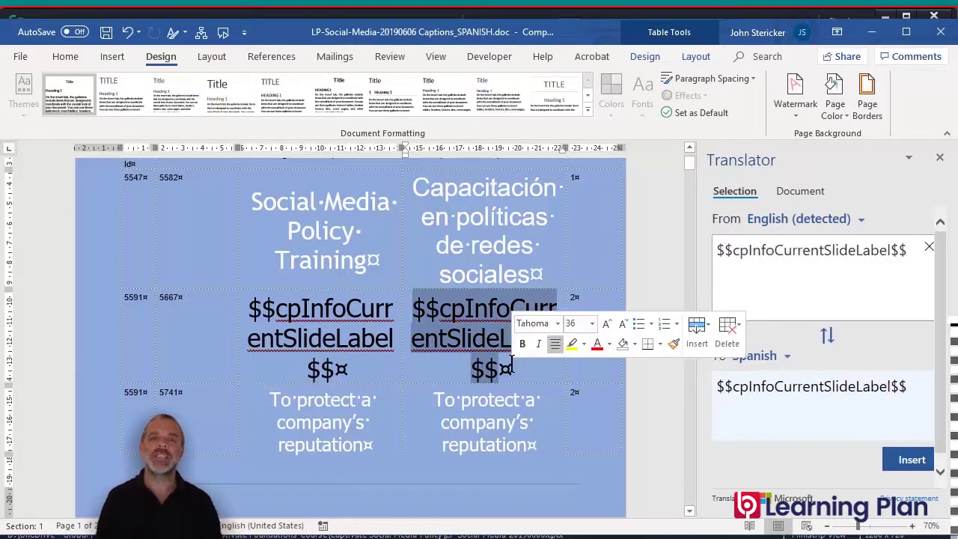
pyautogui.click(435, 383)
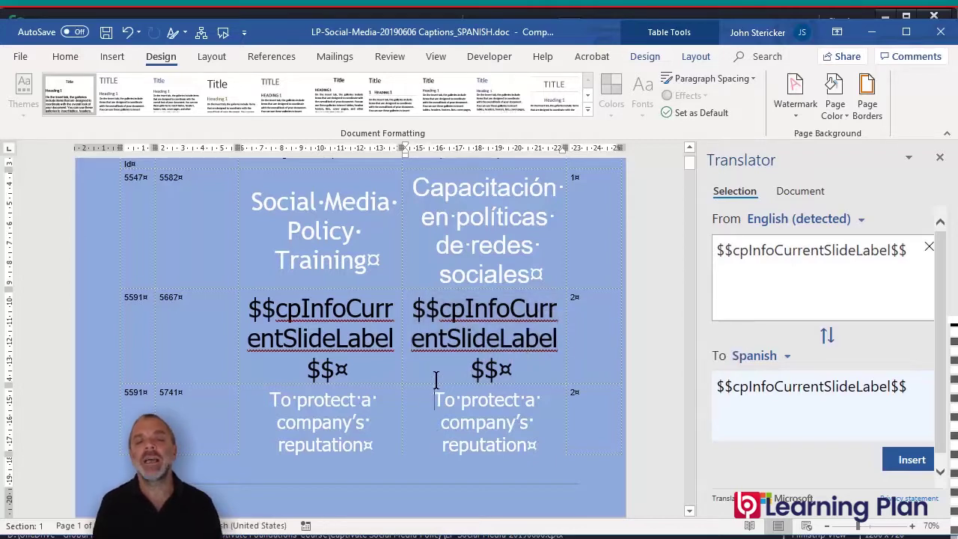
pyautogui.scroll(-4, 436, 387)
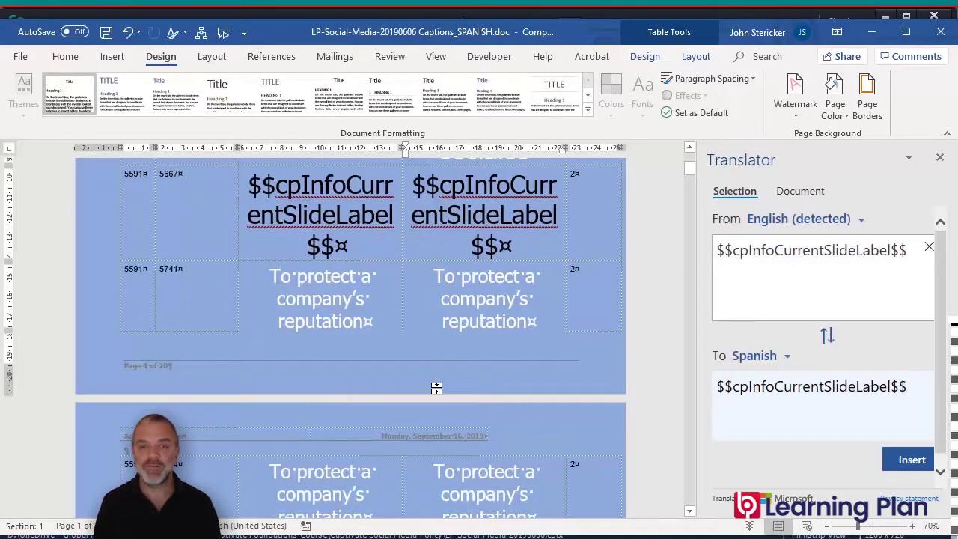
pyautogui.moveTo(429, 271); pyautogui.dragTo(528, 319)
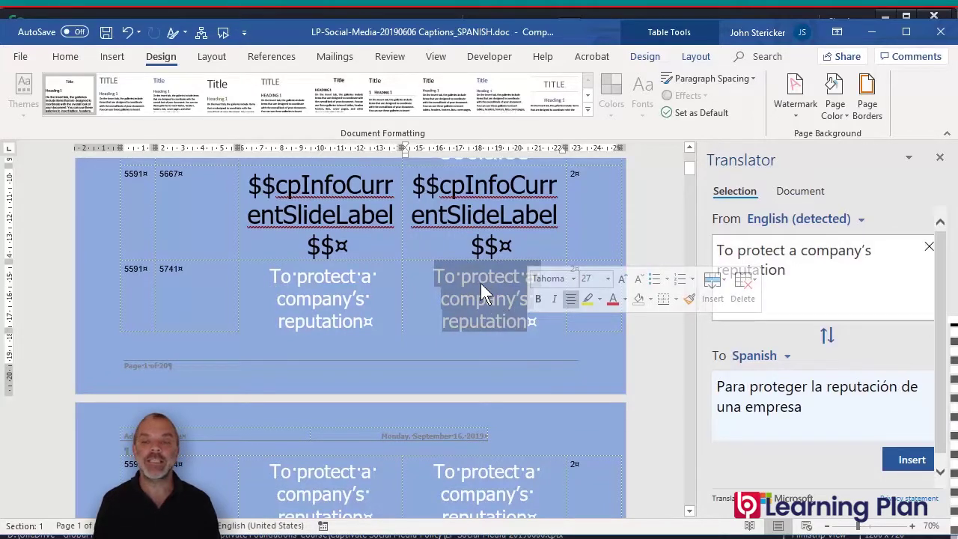
pyautogui.click(909, 459)
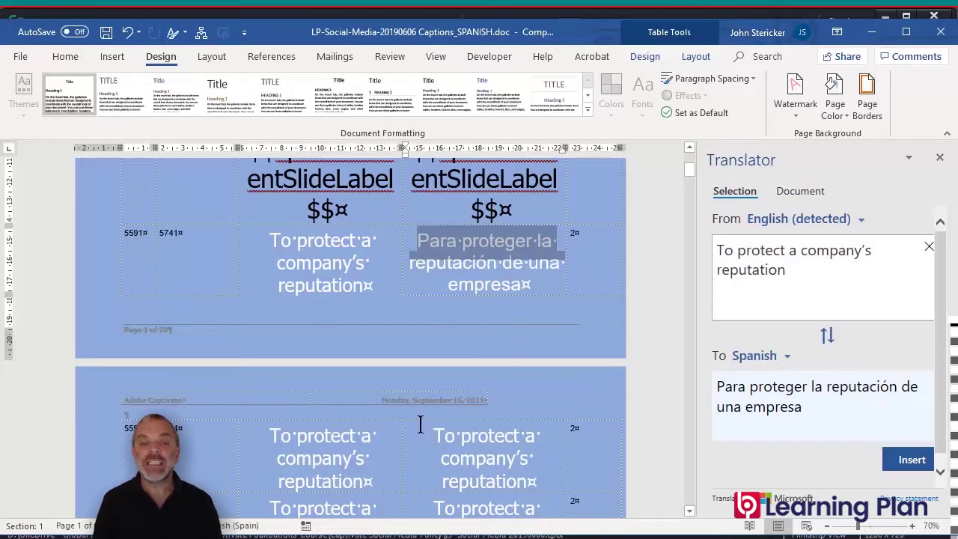
pyautogui.click(402, 480)
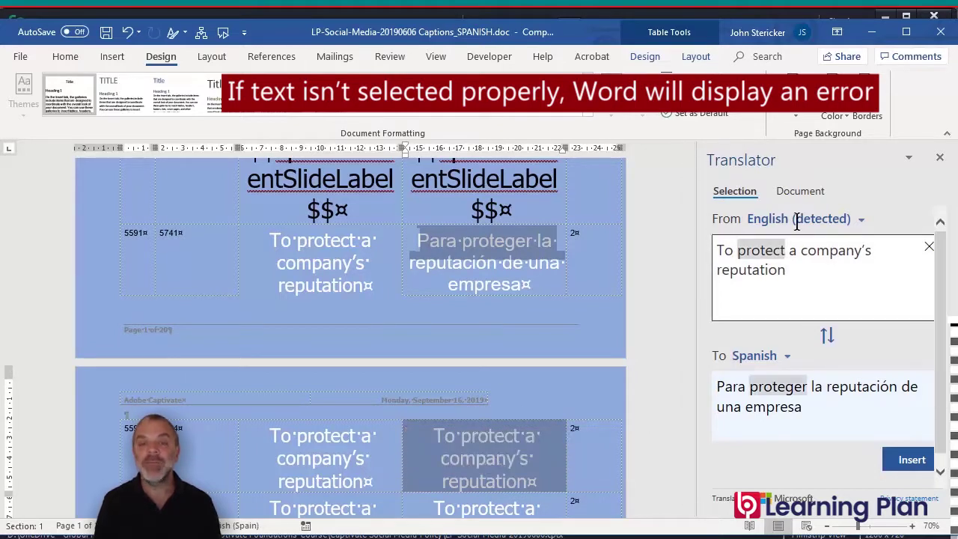
# Step: Translate item 6584's caption to 'Para proteger la reputación de una empresa' by selecting only its text
pyautogui.click(914, 459)
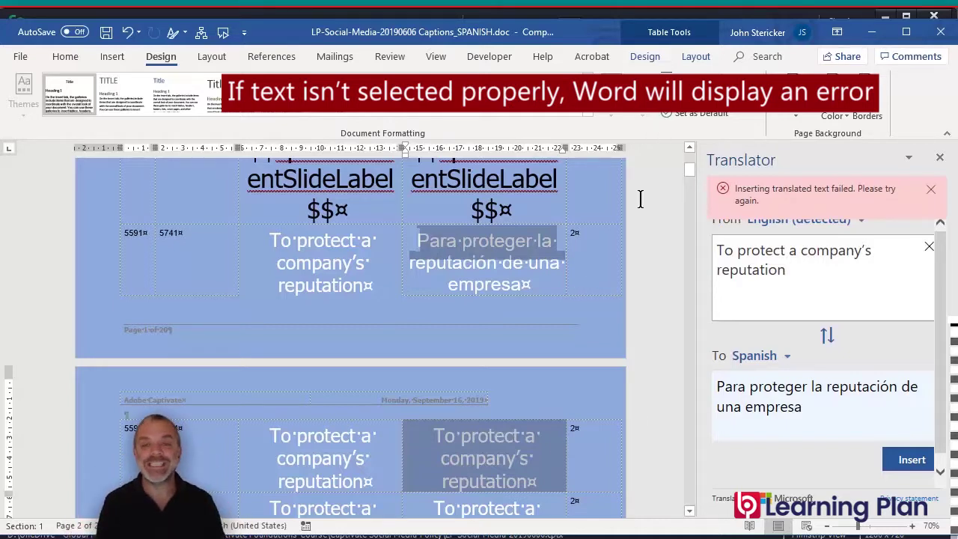
pyautogui.click(477, 457)
pyautogui.scroll(-3, 468, 438)
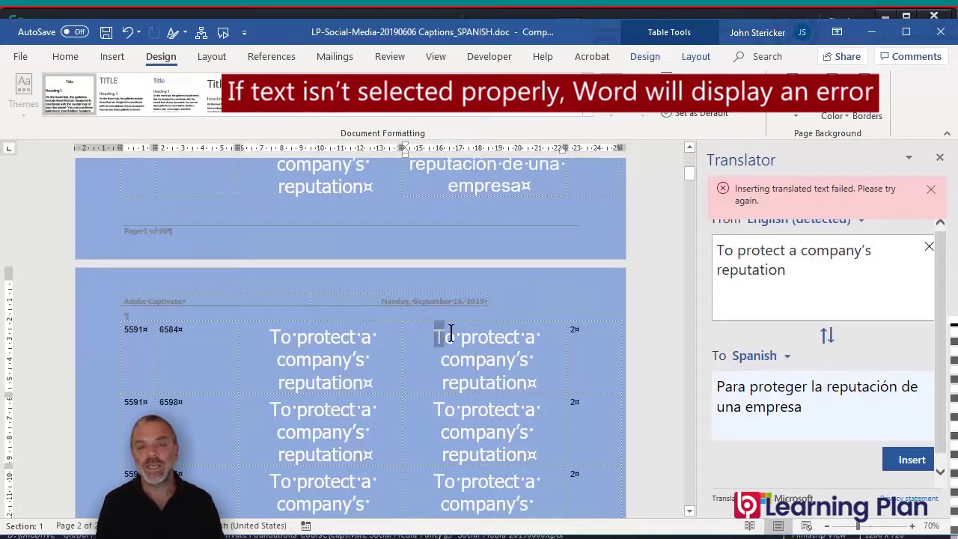
pyautogui.keyDown('shift'); pyautogui.click(436, 337); pyautogui.keyUp('shift')
pyautogui.moveTo(488, 346); pyautogui.dragTo(524, 367)
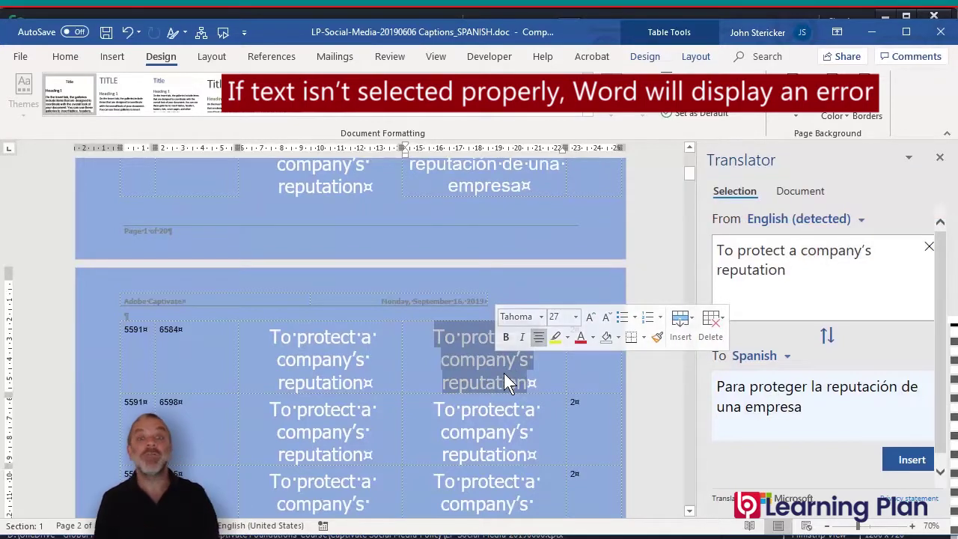
pyautogui.click(908, 459)
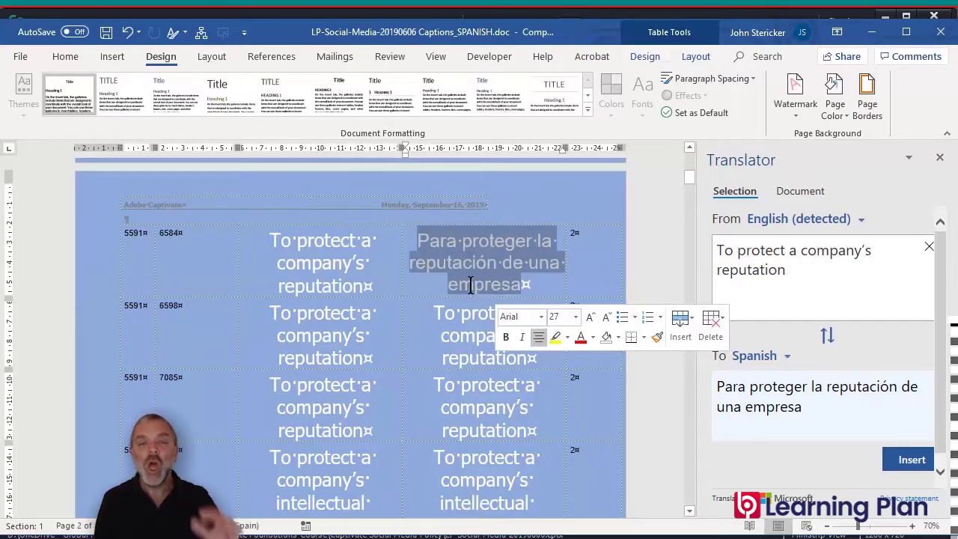
# Step: Translate the next reputation caption to 'Para proteger la reputación de una empresa'
pyautogui.click(456, 313)
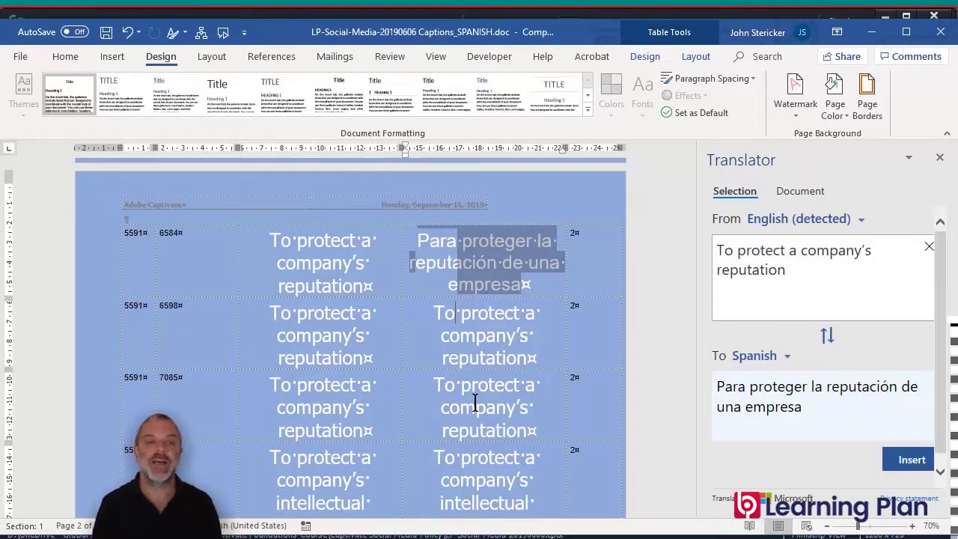
pyautogui.moveTo(438, 309); pyautogui.dragTo(523, 350)
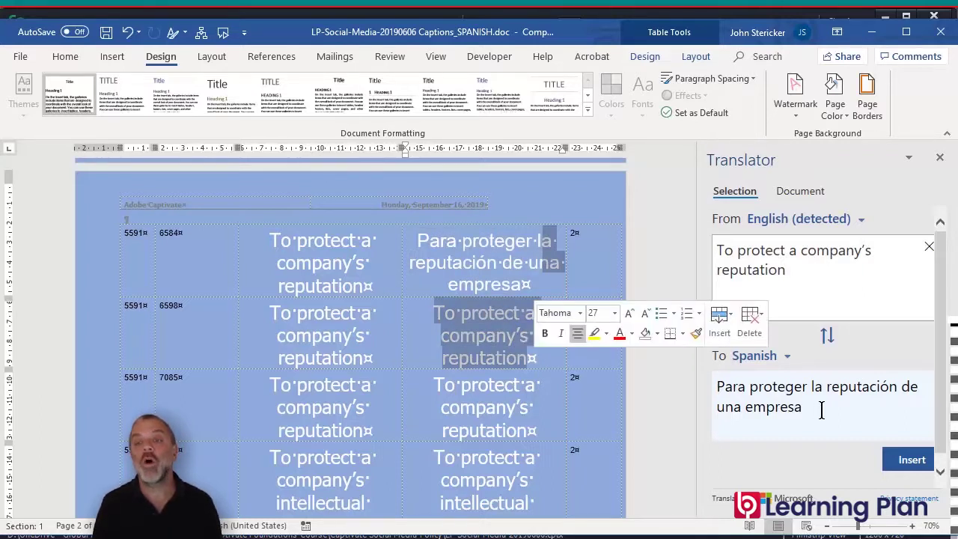
pyautogui.click(906, 458)
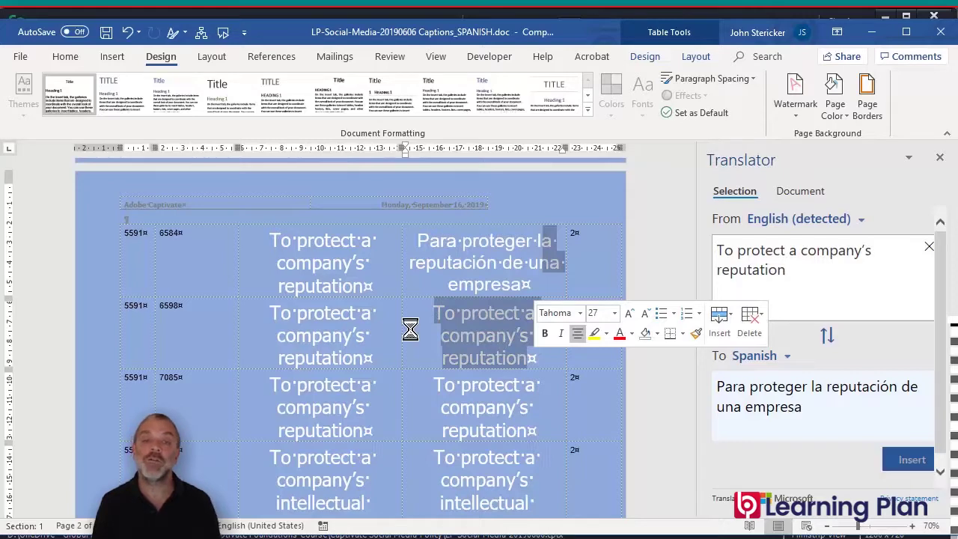
# Step: Translate the 'employees aren't discrediting themselves' caption into Spanish
pyautogui.scroll(-2, 449, 329)
pyautogui.scroll(-6, 475, 323)
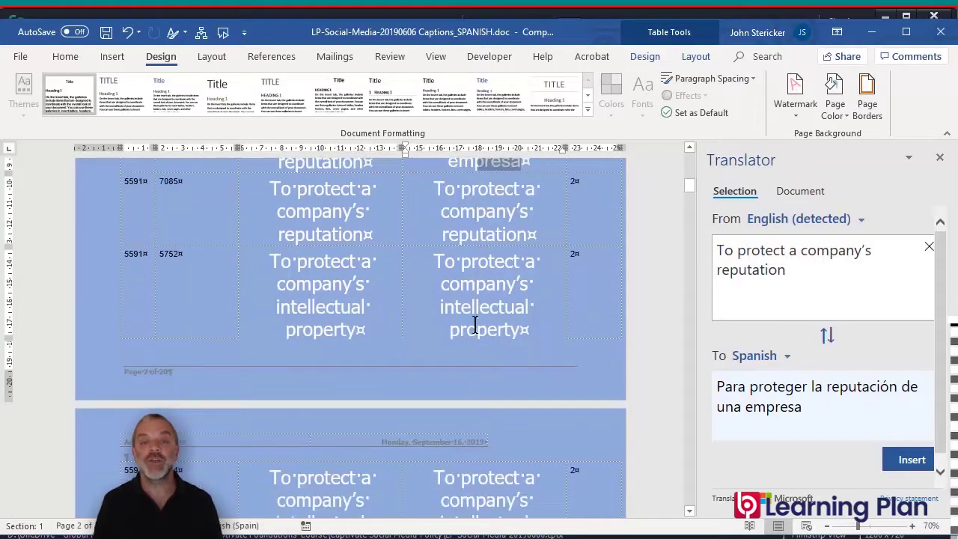
pyautogui.scroll(-5, 475, 325)
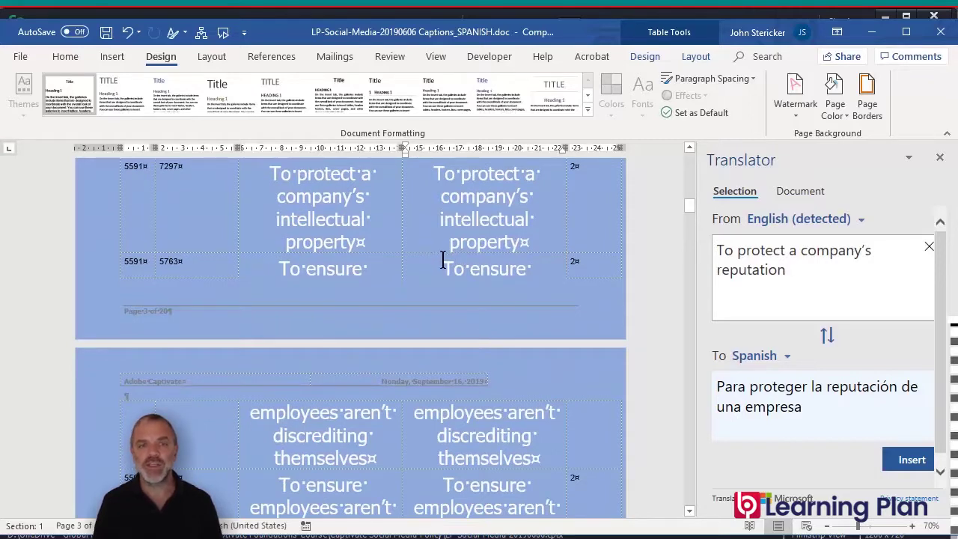
pyautogui.moveTo(444, 259); pyautogui.dragTo(539, 455)
pyautogui.click(901, 466)
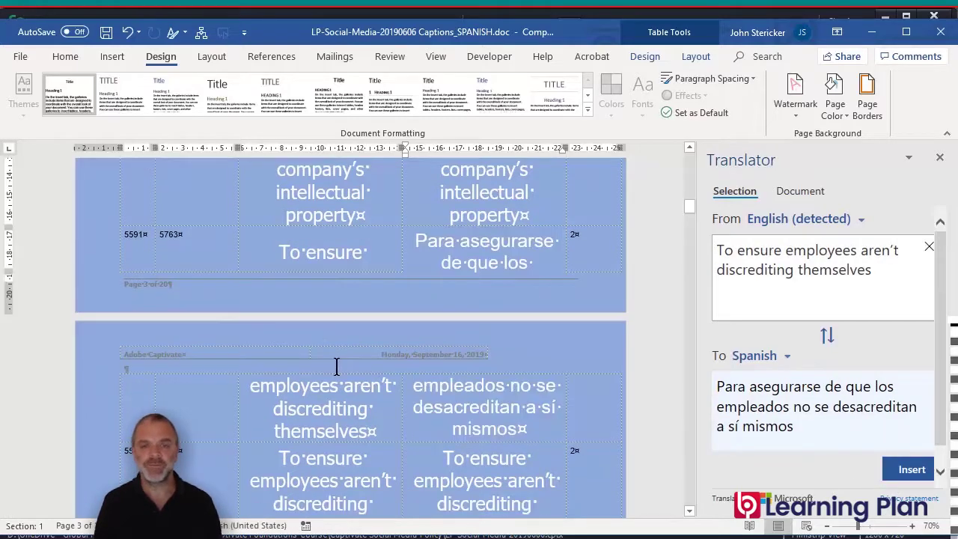
# Step: Replace the next 'continue' caption with 'Continuar'
pyautogui.scroll(-1, 483, 415)
pyautogui.scroll(-5, 482, 416)
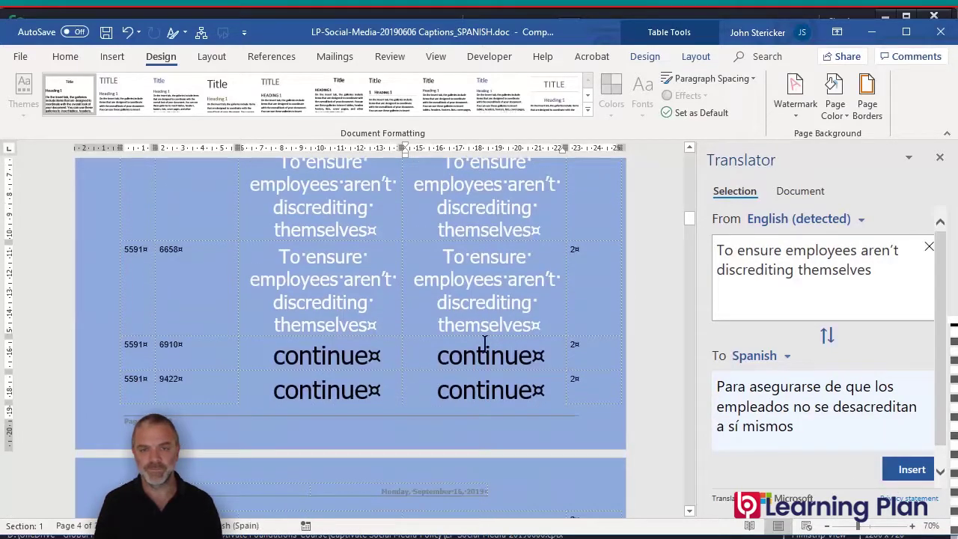
pyautogui.doubleClick(484, 351)
pyautogui.click(903, 460)
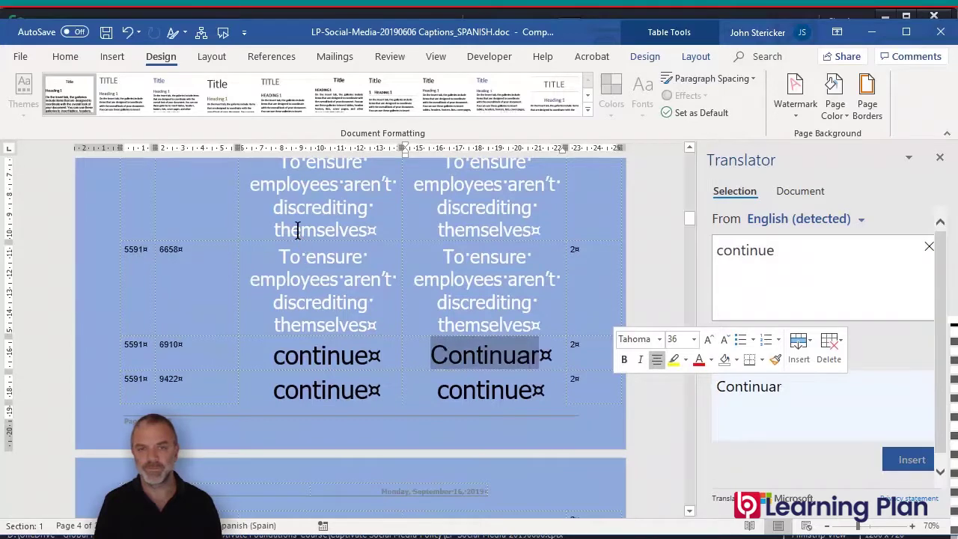
# Step: Try translating the 'One in 10 jobseekers' caption; the insert fails with an error
pyautogui.scroll(-3, 398, 235)
pyautogui.scroll(-6, 447, 440)
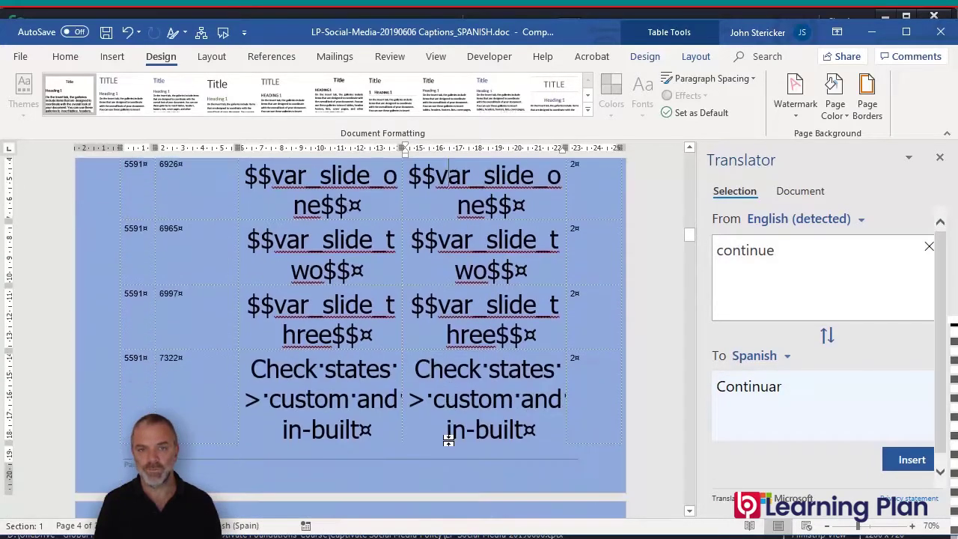
pyautogui.scroll(-2, 445, 432)
pyautogui.moveTo(411, 310); pyautogui.dragTo(540, 449)
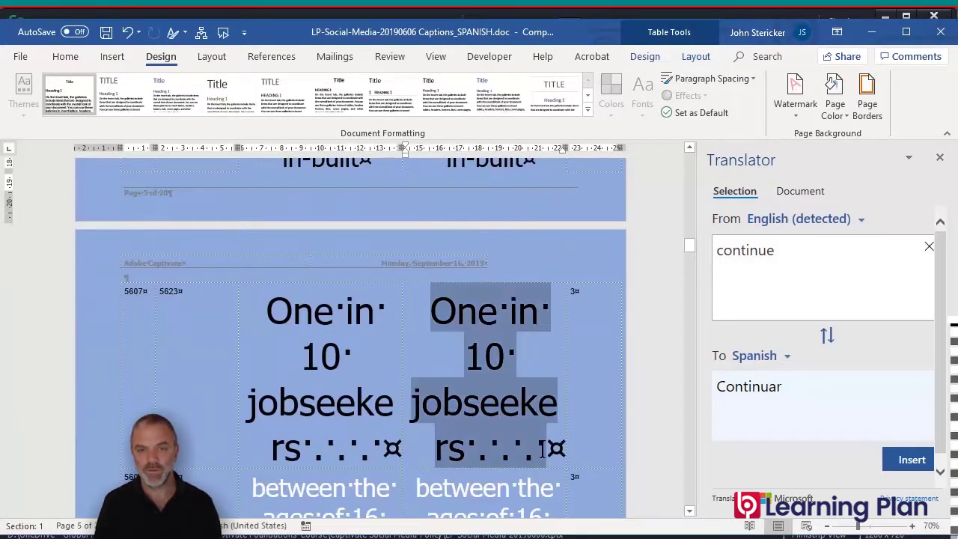
pyautogui.click(921, 455)
pyautogui.click(445, 371)
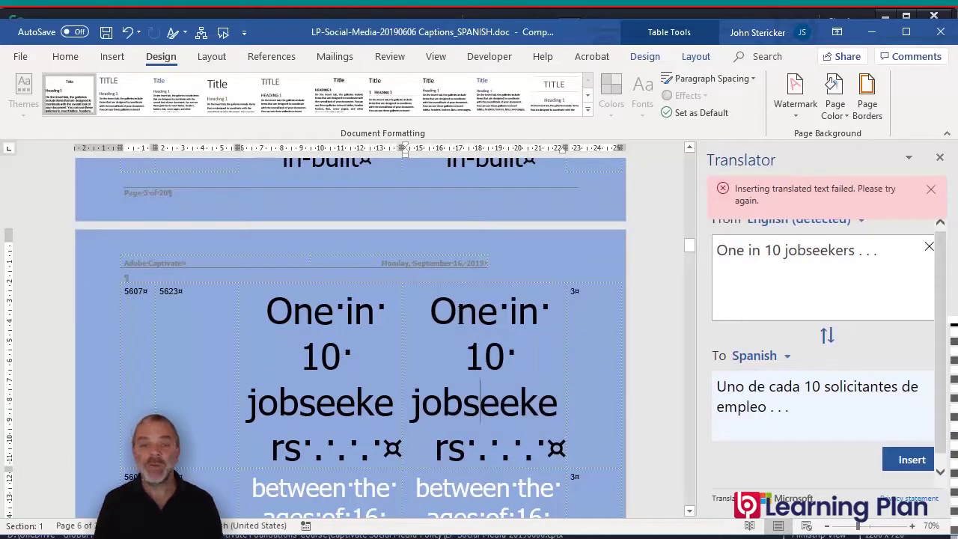
# Step: Translate item 5623's caption to 'Uno de cada 10 solicitantes de empleo . . .'
pyautogui.click(434, 311)
pyautogui.moveTo(478, 335); pyautogui.dragTo(542, 434)
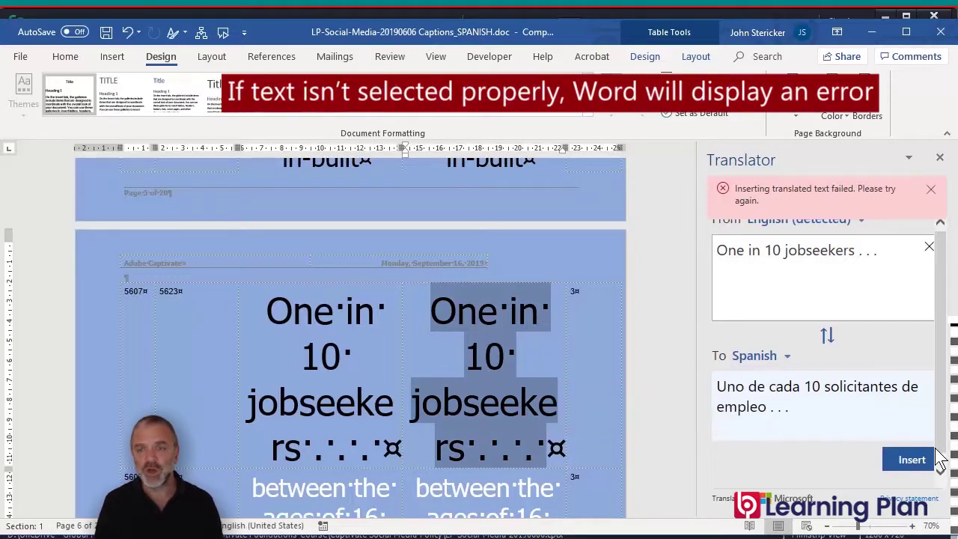
pyautogui.click(913, 453)
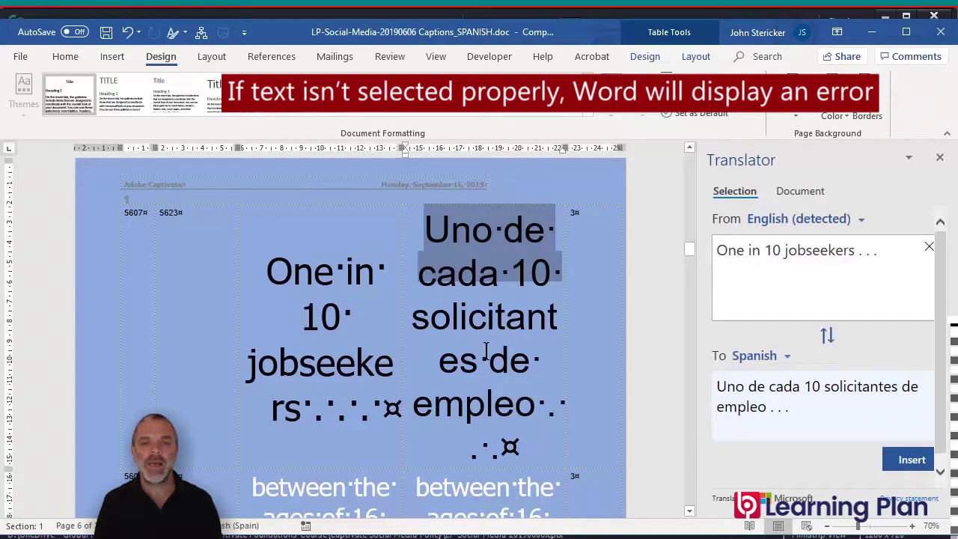
pyautogui.scroll(-5, 487, 356)
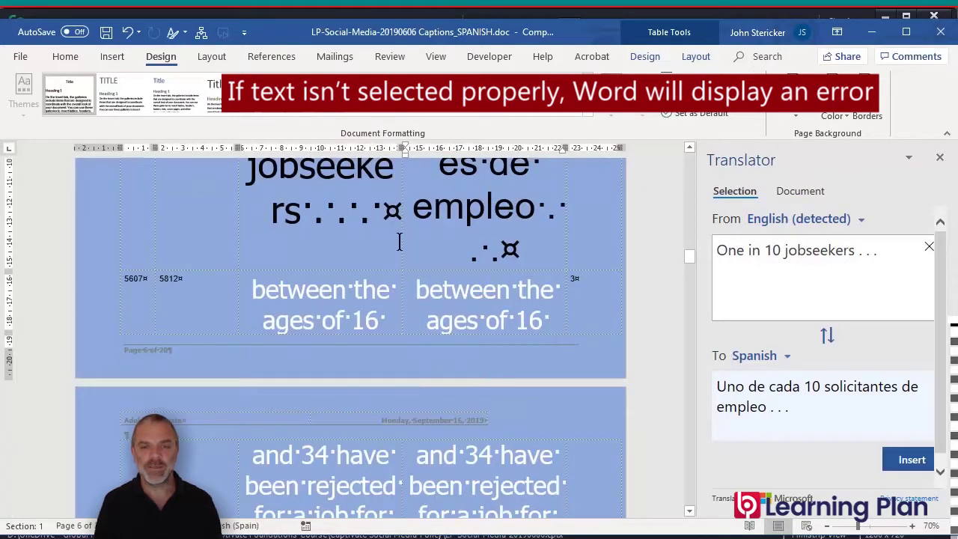
pyautogui.scroll(-2, 415, 272)
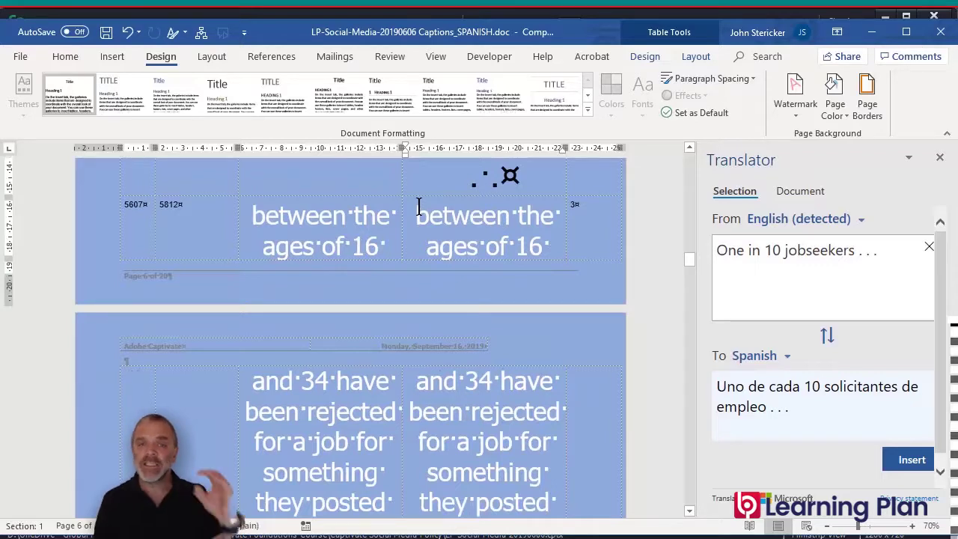
# Step: Translate the 'and 34 have been rejected' job-rejection caption into Spanish
pyautogui.moveTo(419, 206); pyautogui.dragTo(499, 371)
pyautogui.moveTo(506, 381); pyautogui.dragTo(507, 383)
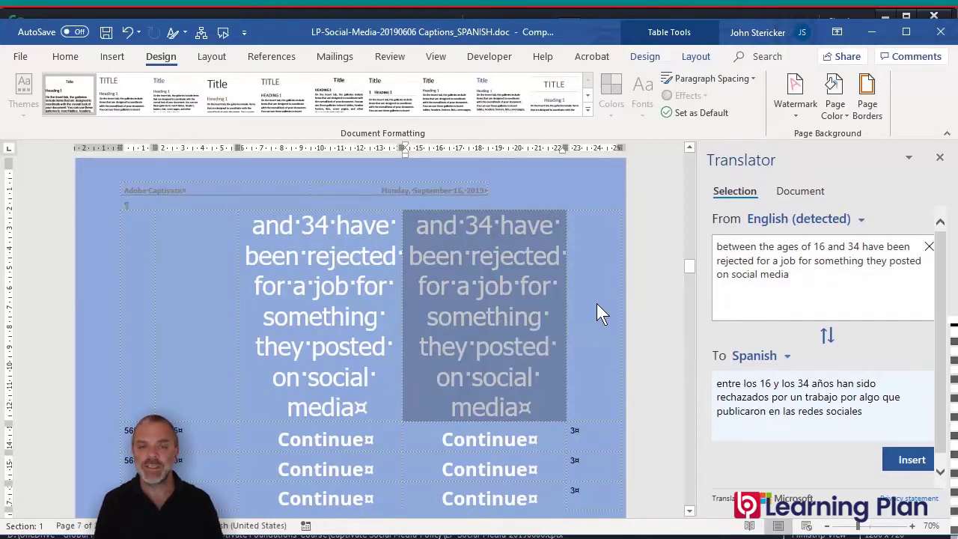
pyautogui.hotkey('shift', 'Left')
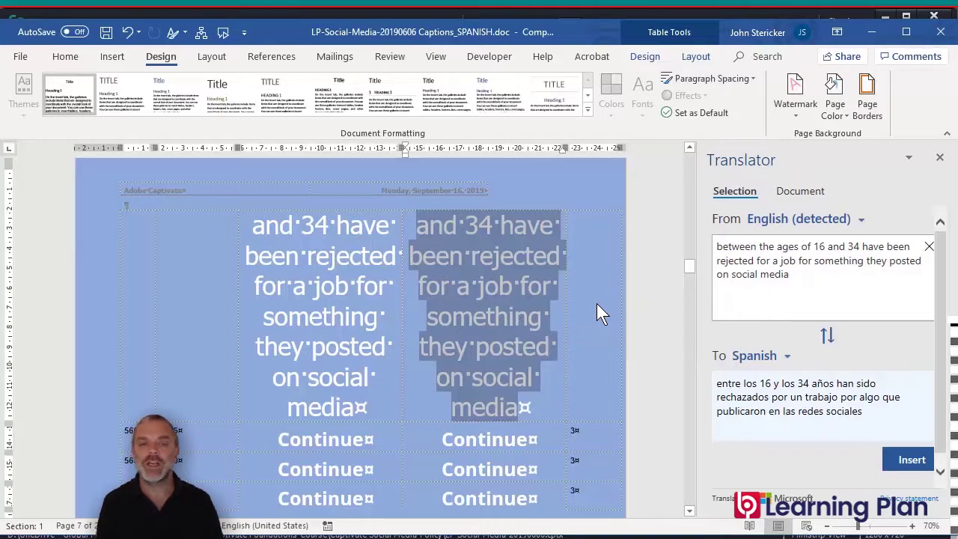
pyautogui.scroll(4, 576, 282)
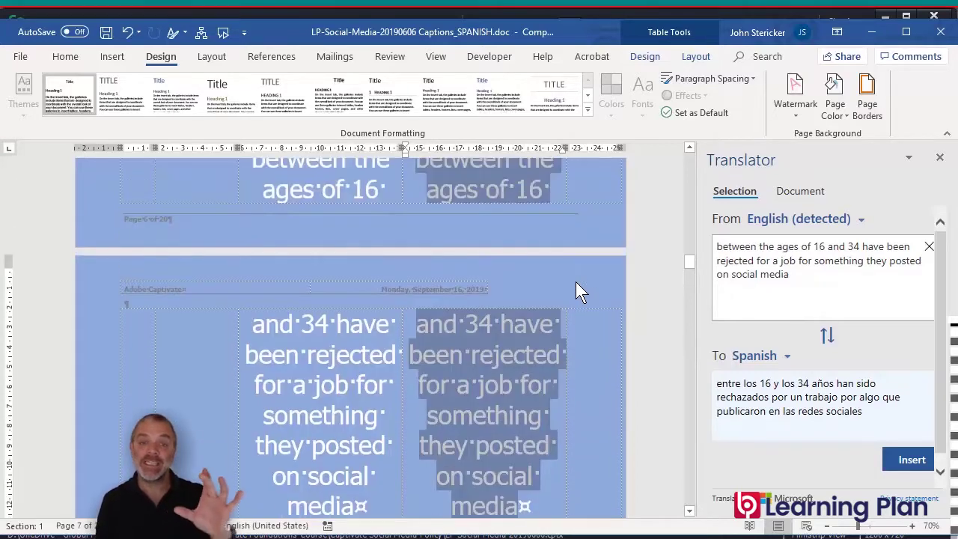
pyautogui.scroll(-2, 576, 281)
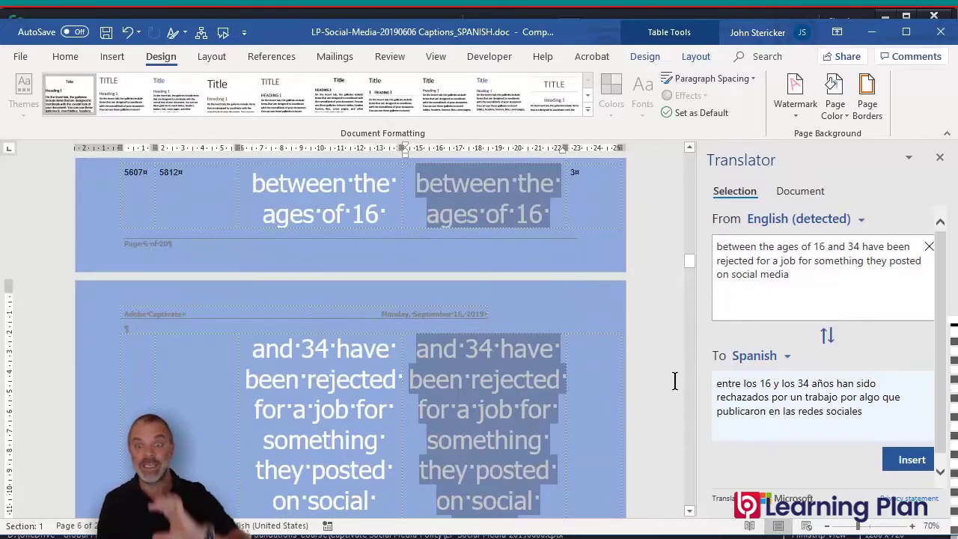
pyautogui.click(898, 455)
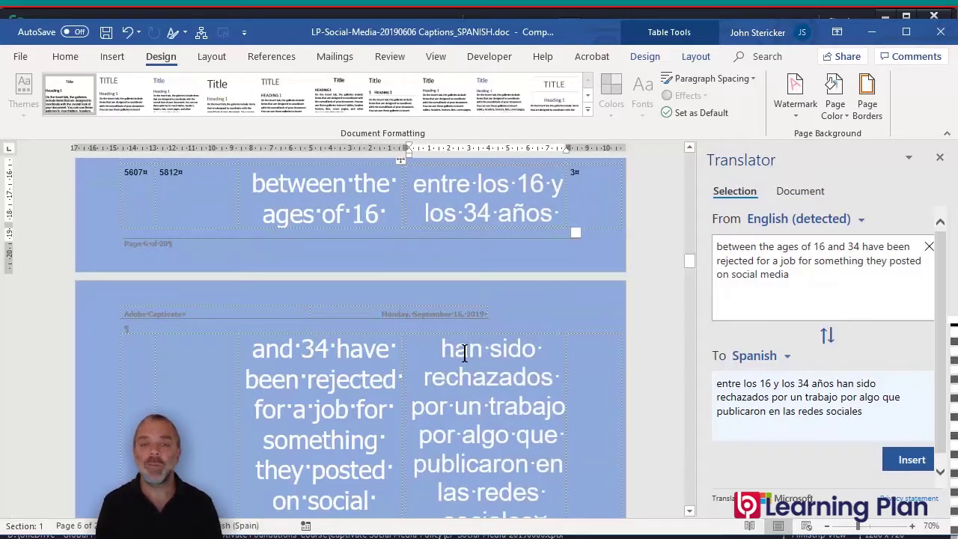
# Step: Replace the first 'Continue' in the updated column with 'Continuar'
pyautogui.scroll(-3, 474, 365)
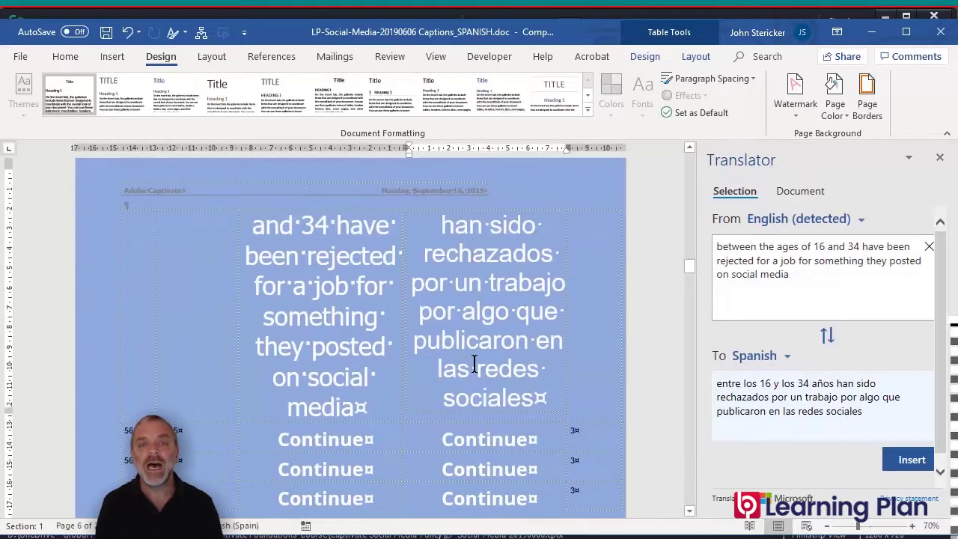
pyautogui.scroll(-2, 474, 366)
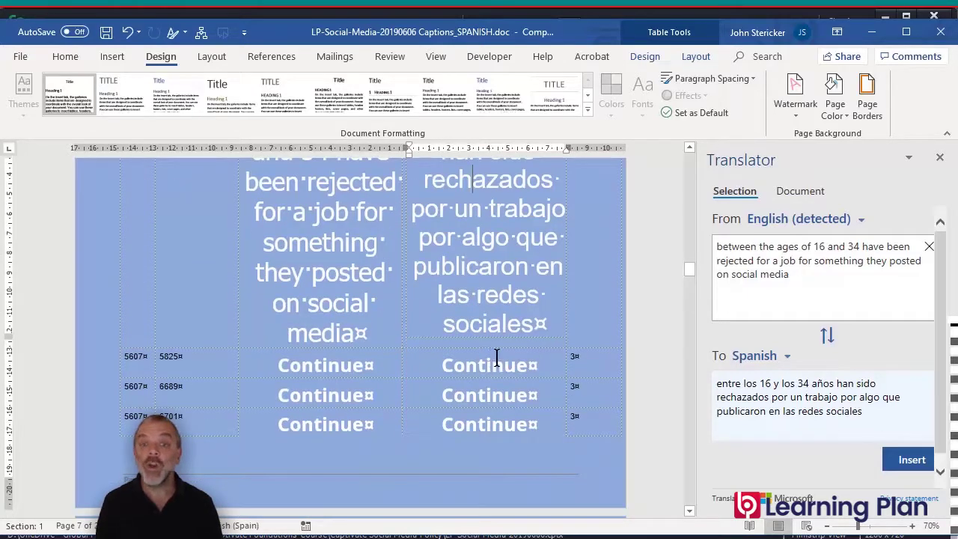
pyautogui.doubleClick(496, 361)
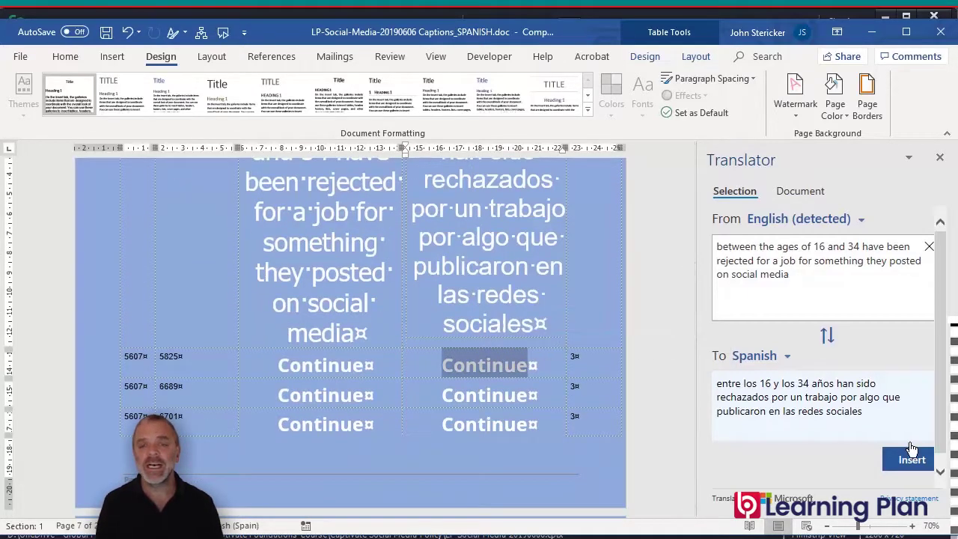
pyautogui.click(910, 458)
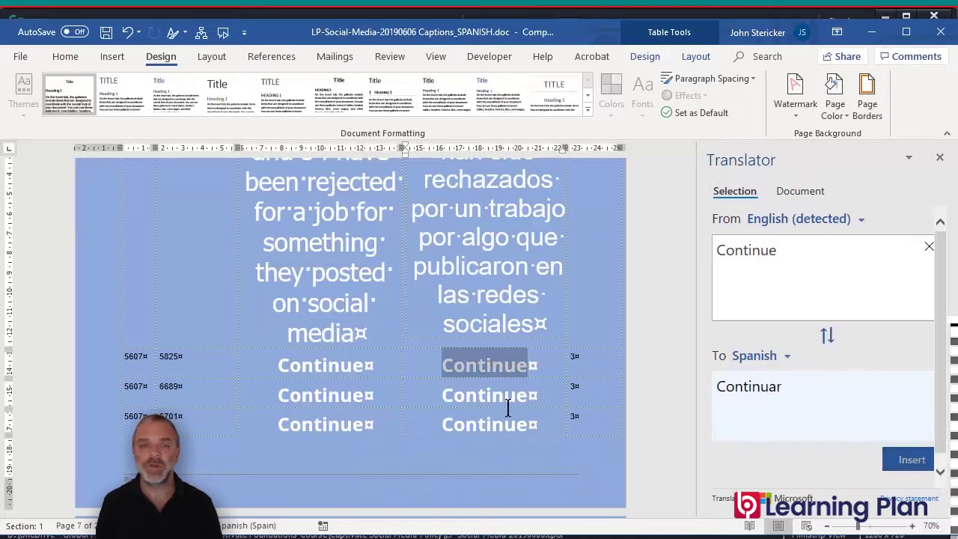
pyautogui.scroll(-3, 494, 405)
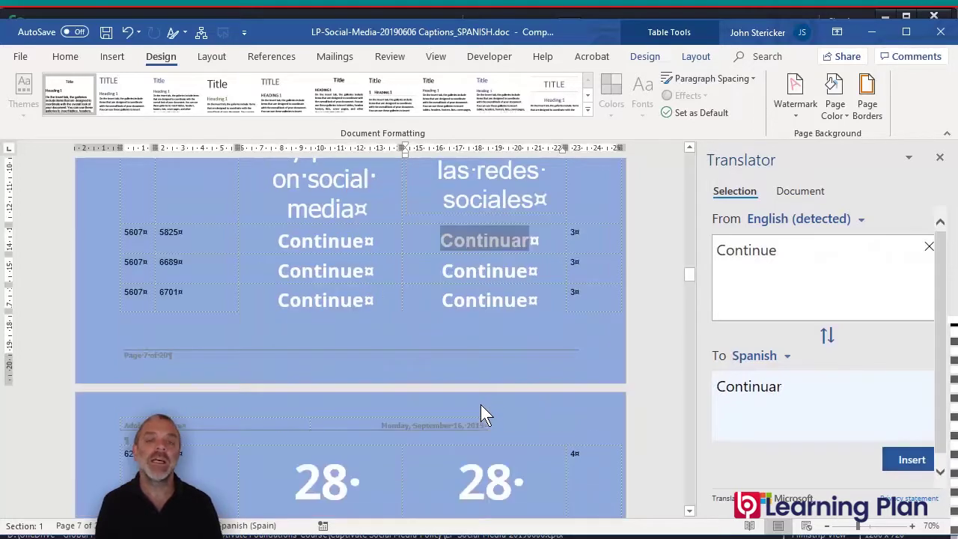
pyautogui.click(479, 450)
pyautogui.scroll(-7, 479, 450)
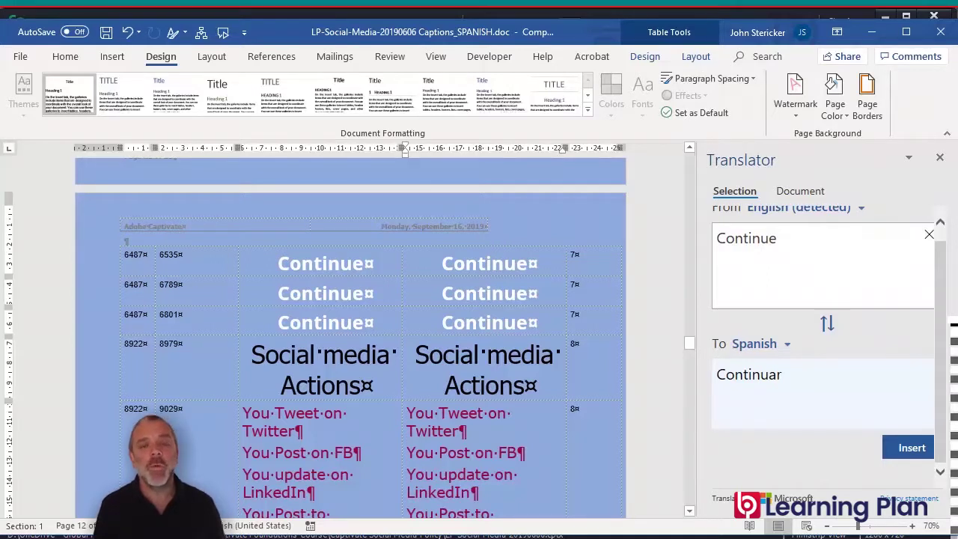
# Step: Save the Spanish captions as a Word 97-2003 .doc file and accept the compatibility warning
pyautogui.press('F12')
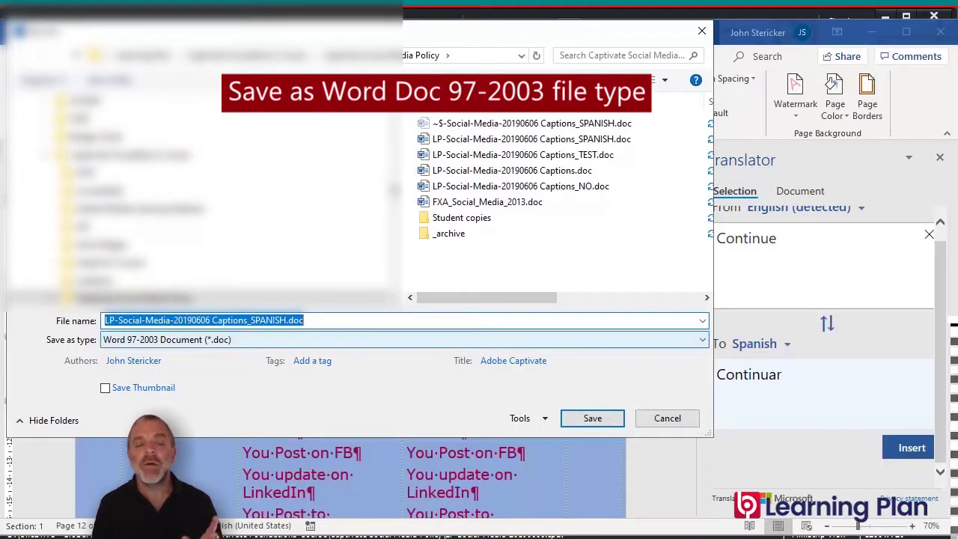
pyautogui.click(404, 339)
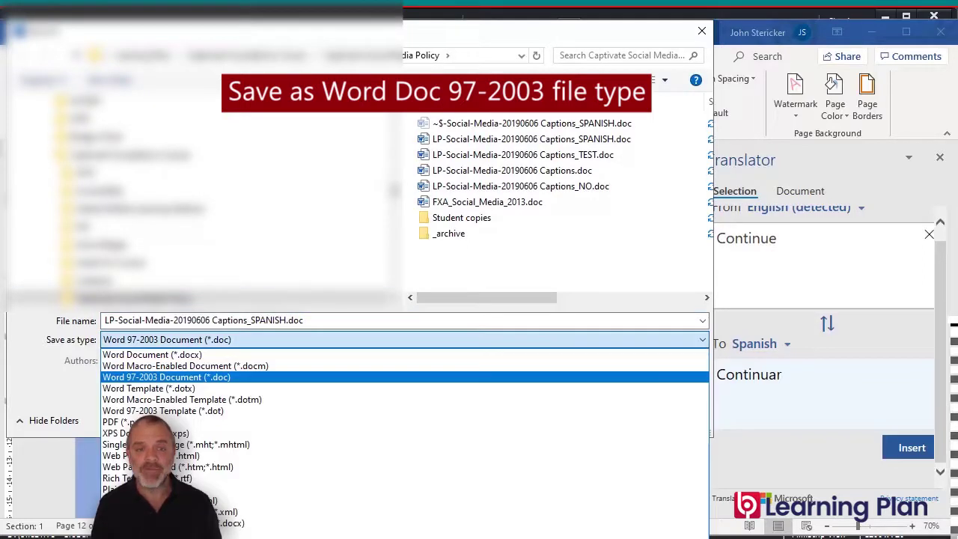
pyautogui.click(172, 375)
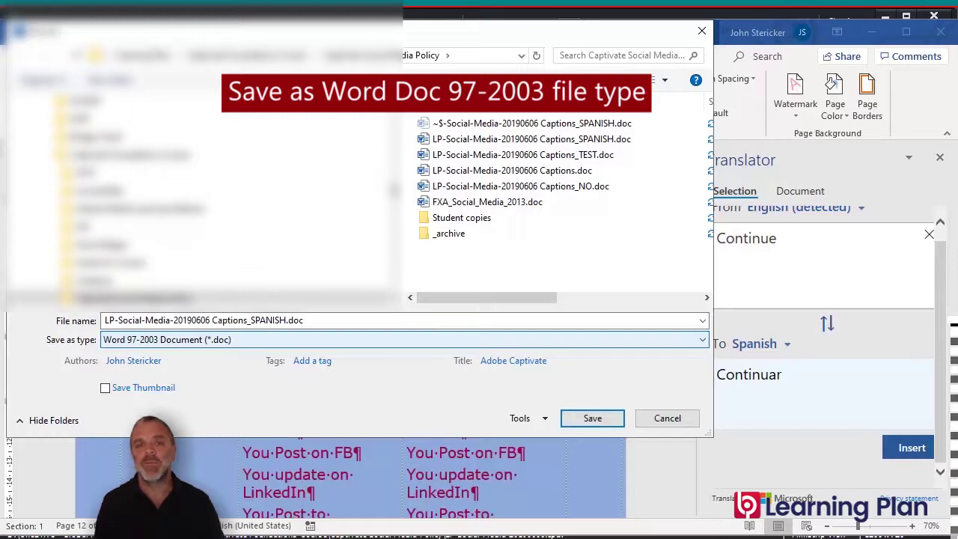
pyautogui.click(592, 417)
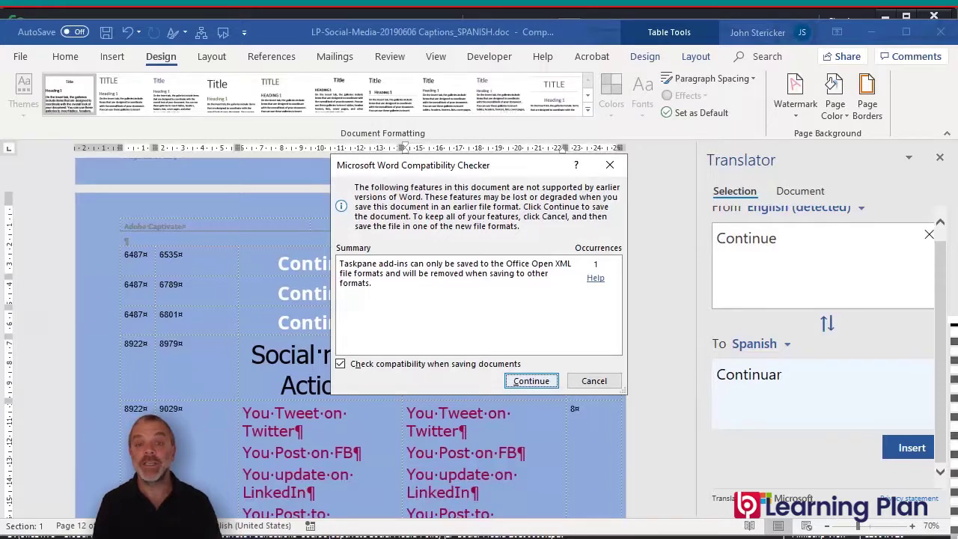
pyautogui.click(532, 381)
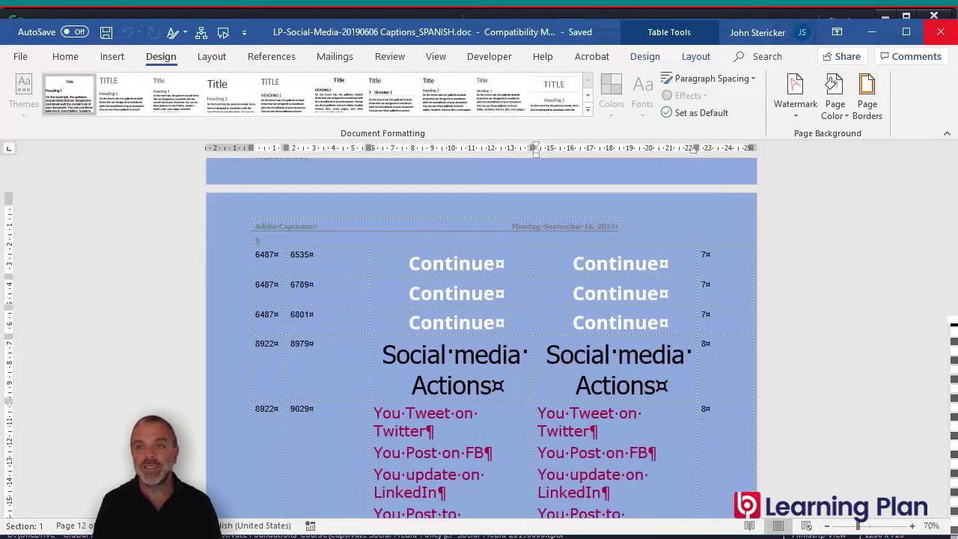
# Step: Close the Word document and import project captions from Captions_SPANISH.doc into Captivate
pyautogui.click(941, 31)
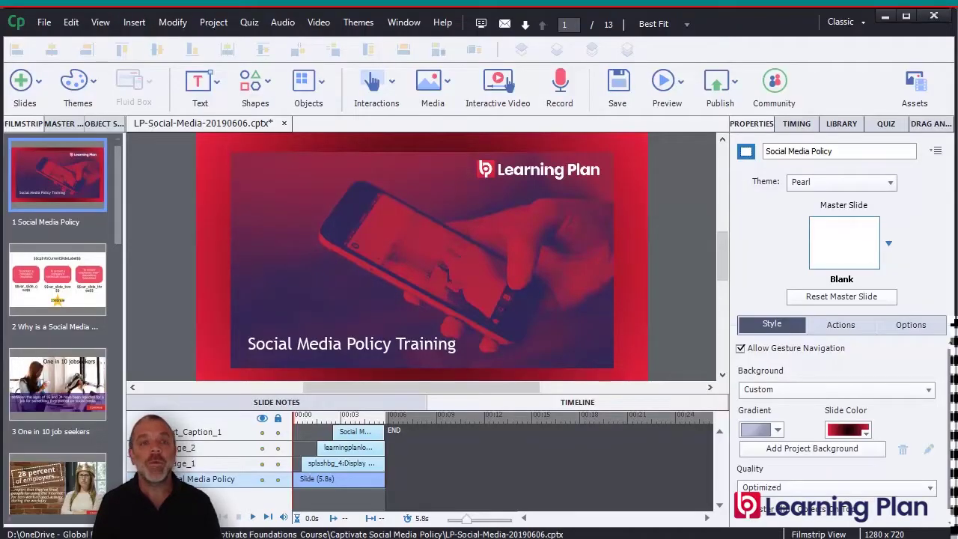
pyautogui.click(44, 23)
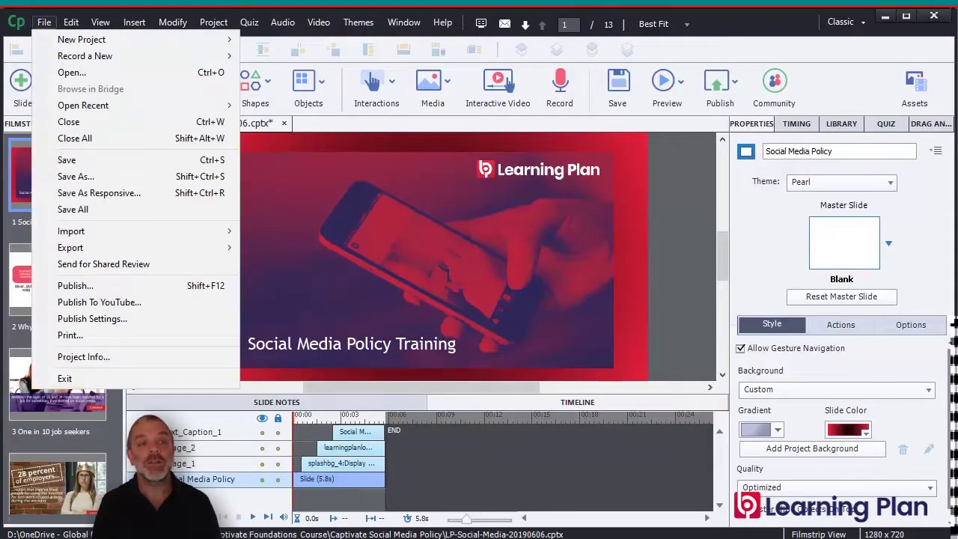
pyautogui.moveTo(150, 231)
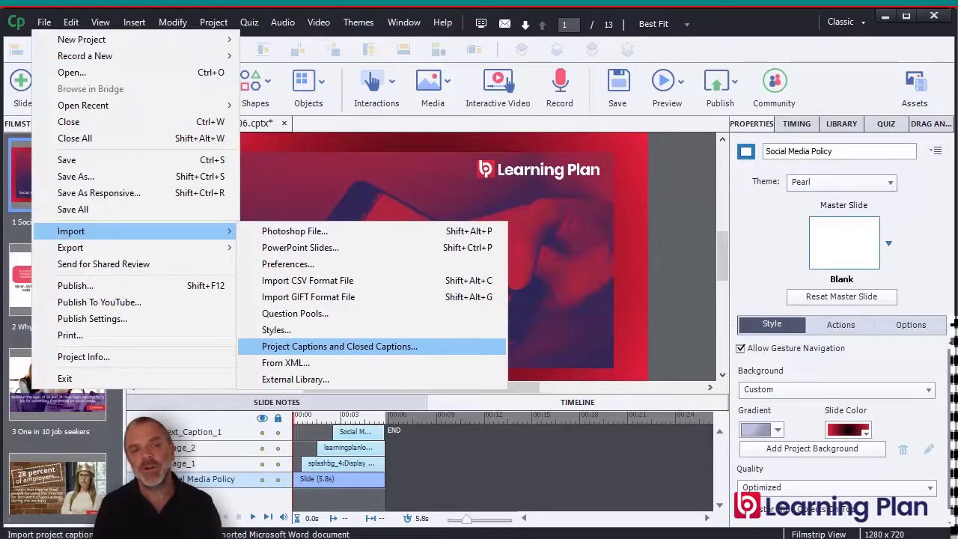
pyautogui.press('Return')
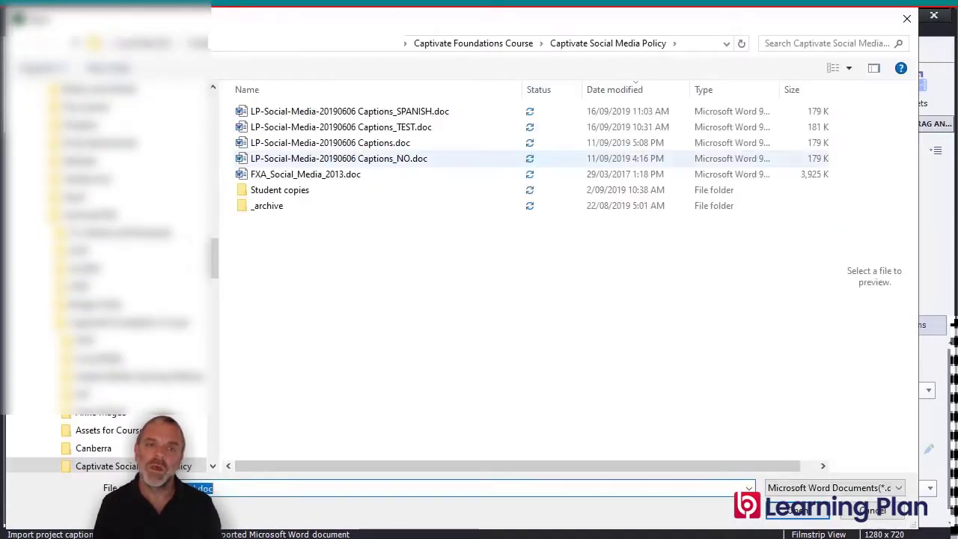
pyautogui.click(349, 111)
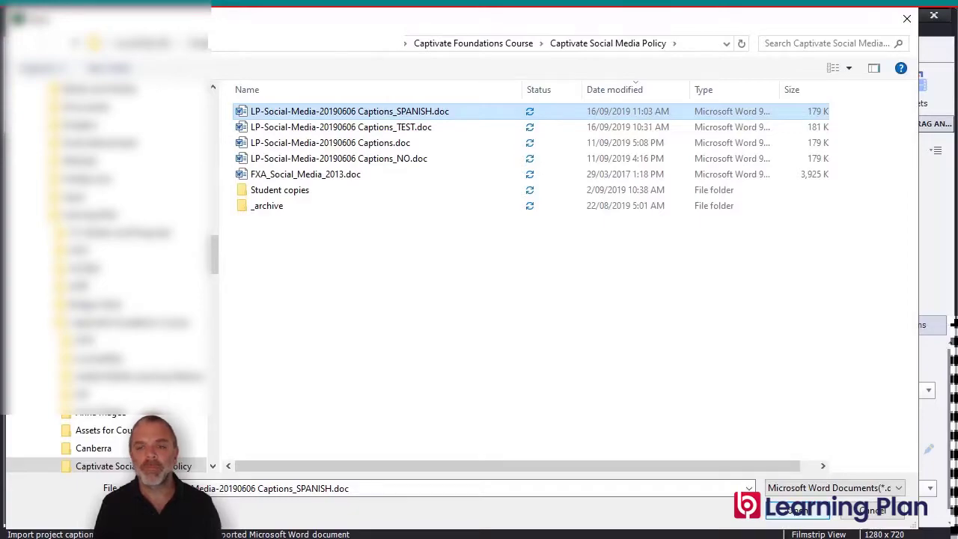
pyautogui.press('Return')
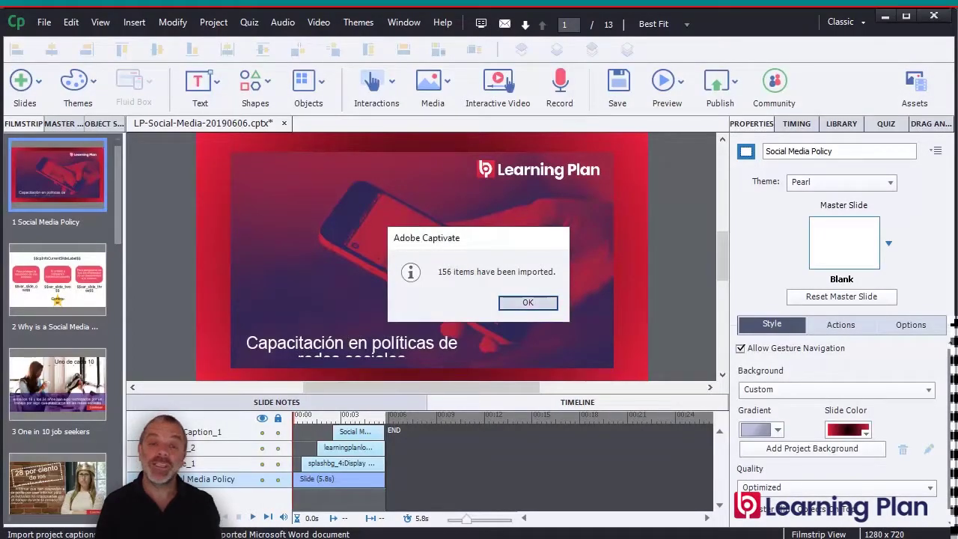
# Step: Dismiss the 156-items import message and widen slide 1's Spanish title caption
pyautogui.click(528, 303)
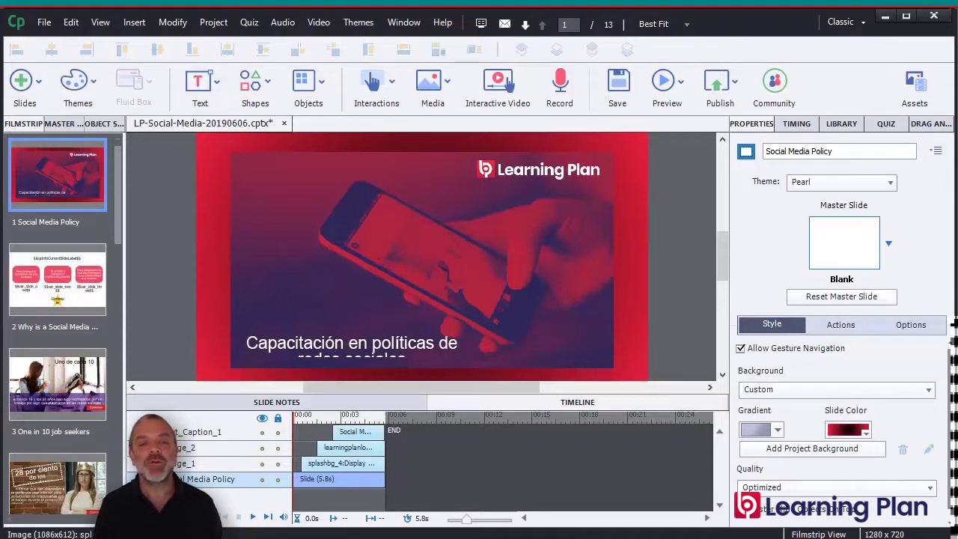
pyautogui.click(352, 343)
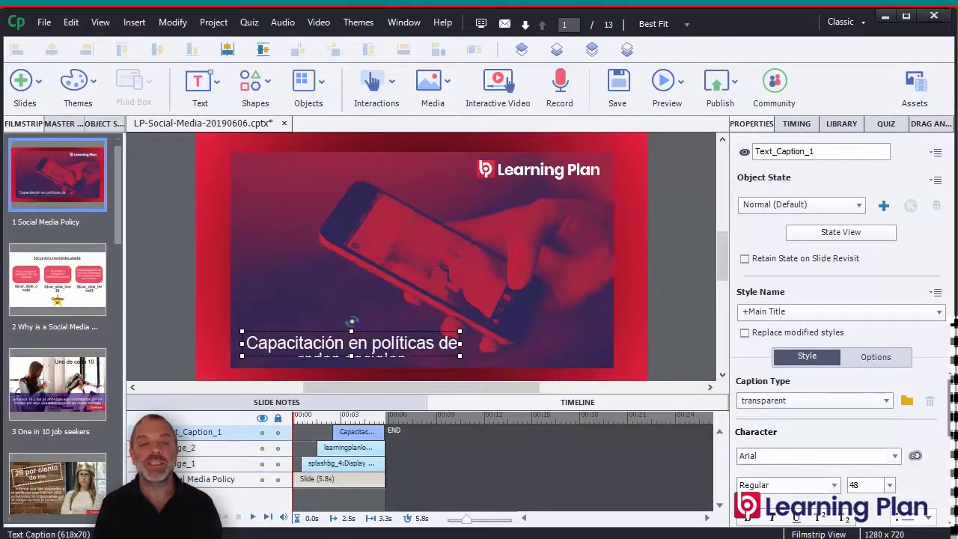
pyautogui.moveTo(460, 343); pyautogui.dragTo(581, 343)
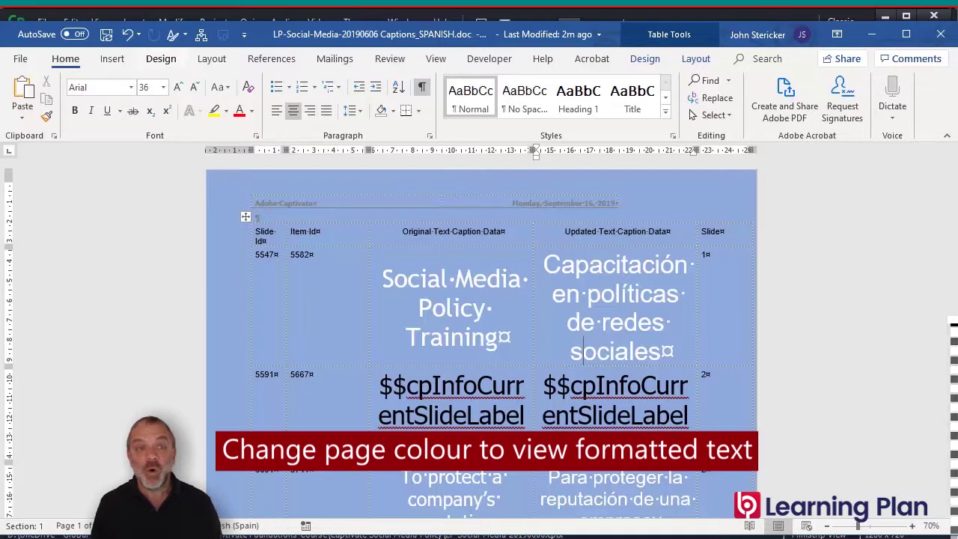
# Step: Change the Word page colour to a darker blue from the Design tab's Page Color
pyautogui.click(161, 59)
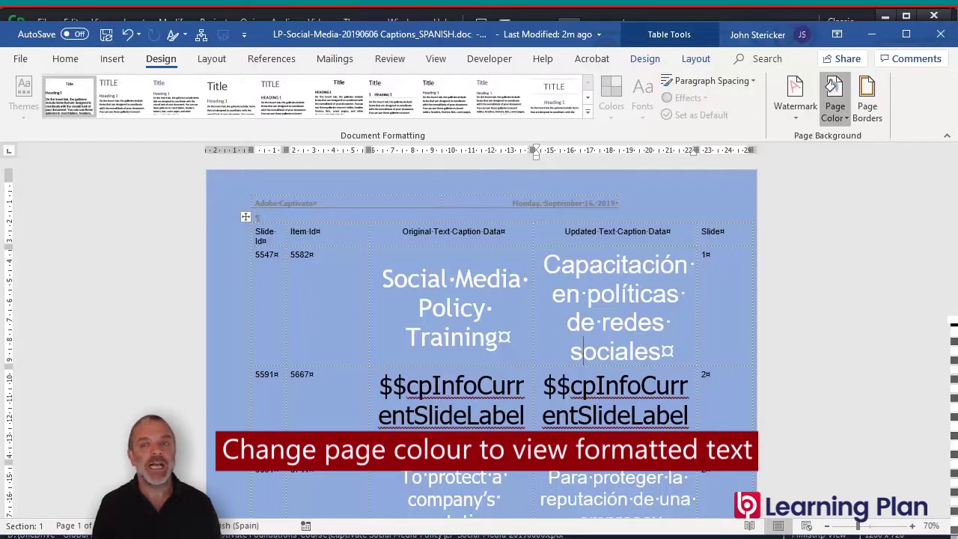
pyautogui.click(835, 104)
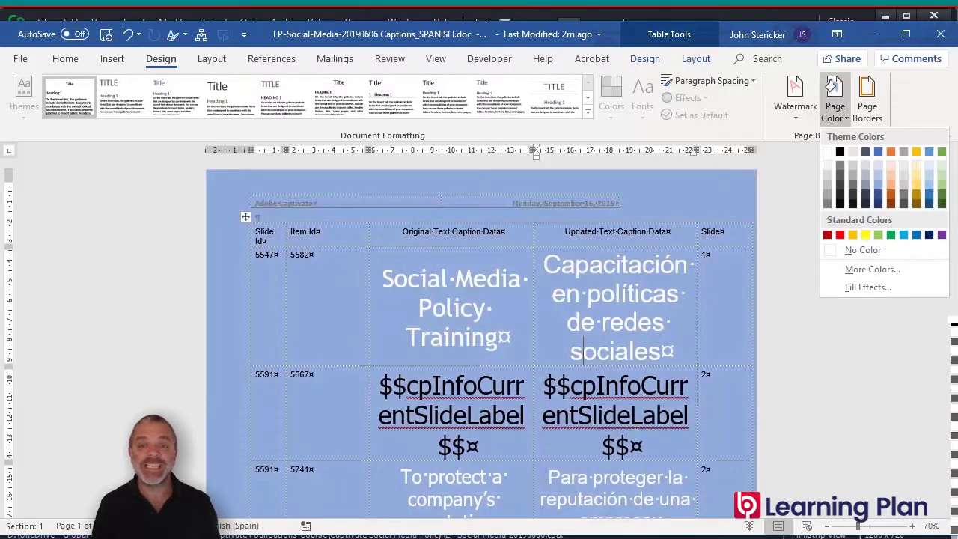
pyautogui.click(878, 187)
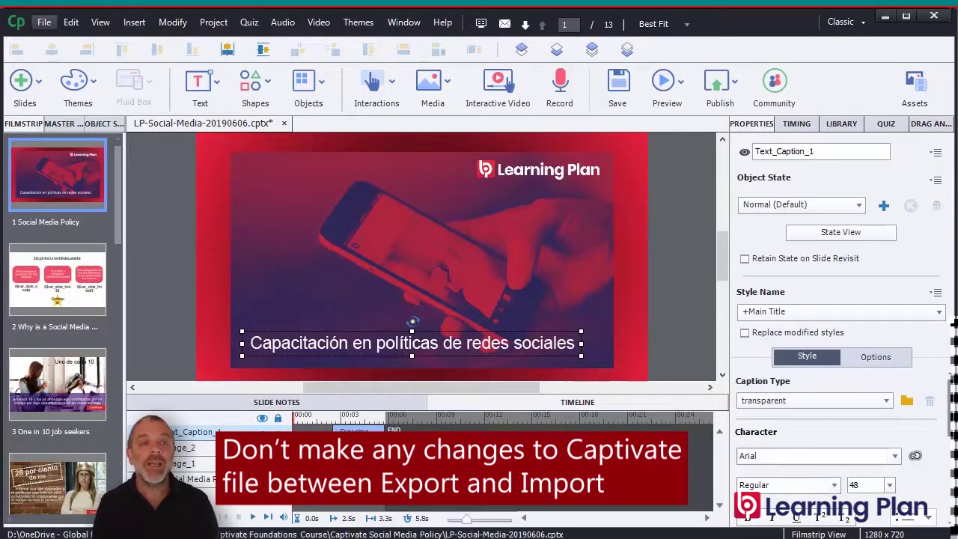
# Step: Export the project captions and closed captions to Word from the File menu
pyautogui.click(44, 22)
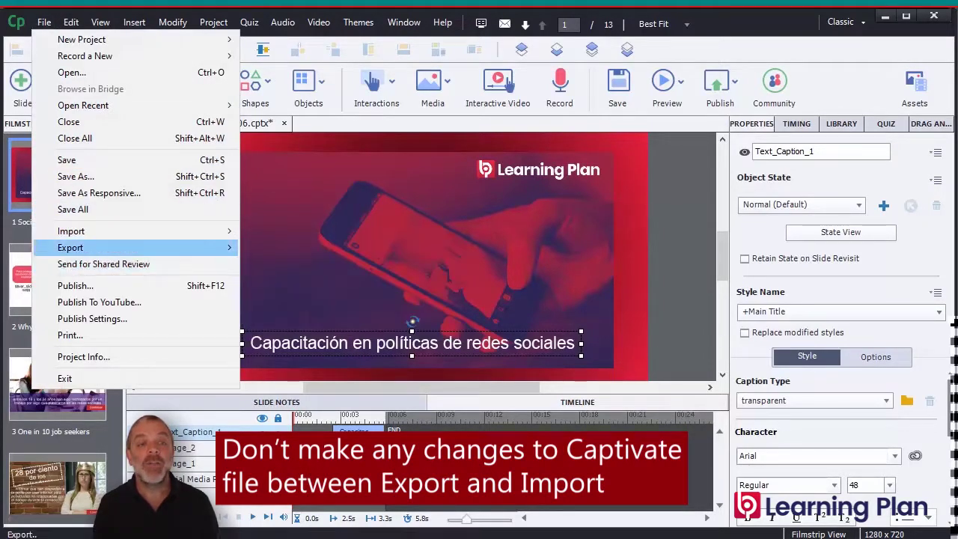
pyautogui.moveTo(150, 247)
pyautogui.click(337, 294)
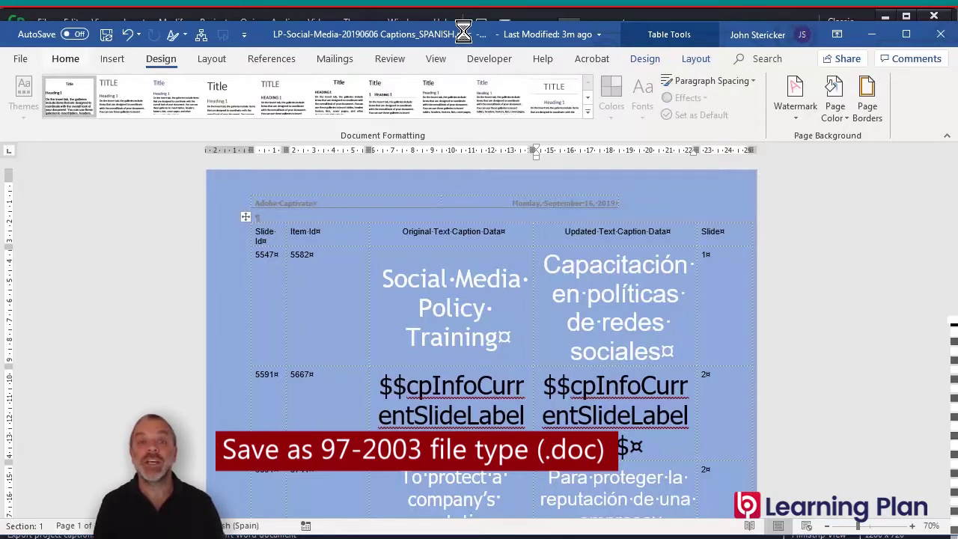
# Step: Open Save As for the captions document with Word 97-2003 Document (*.doc) as file type
pyautogui.press('F12')
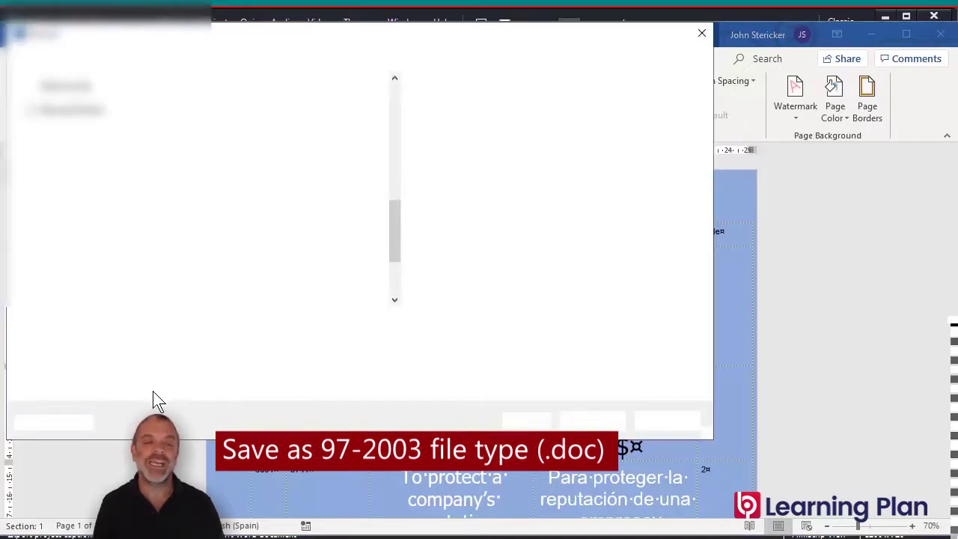